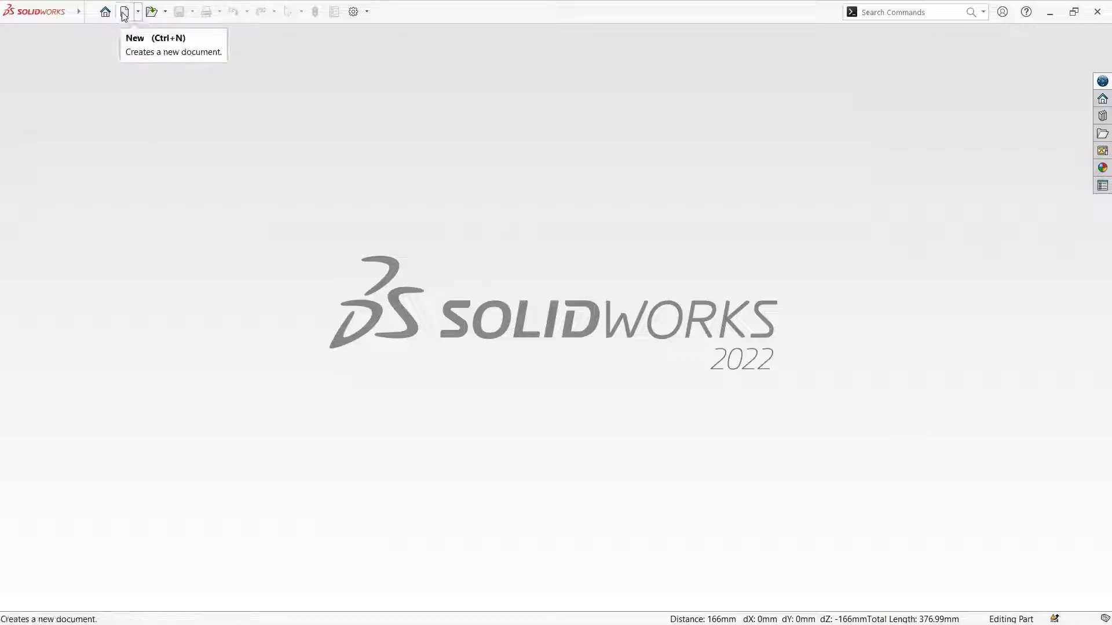
- Create a new part and turn the view normal to the Right Plane for sketching
left_click(125, 12)
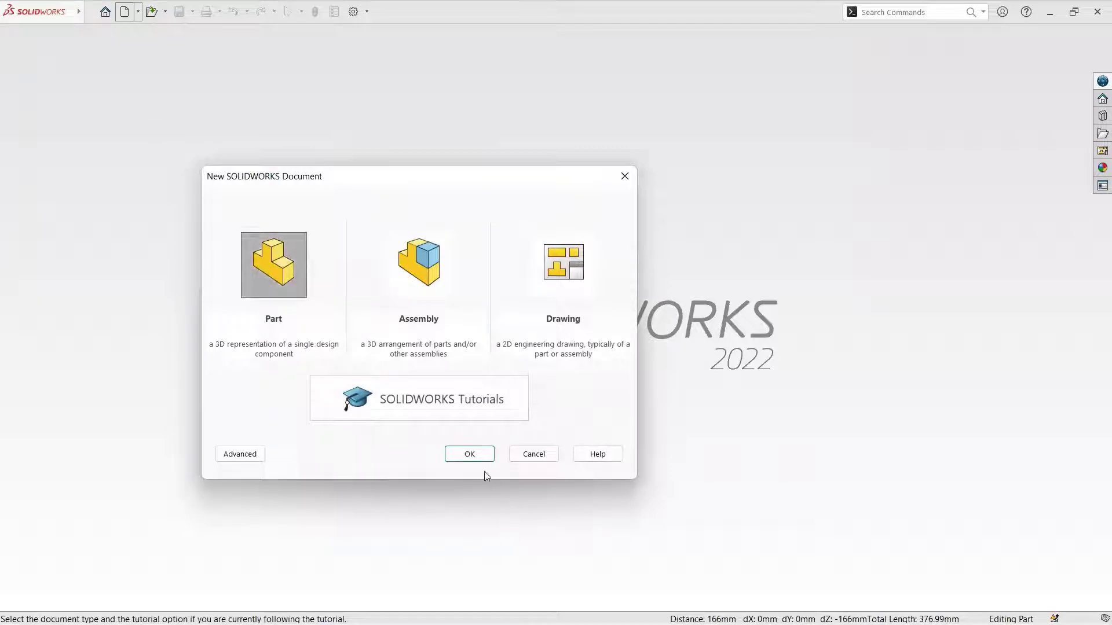
left_click(470, 454)
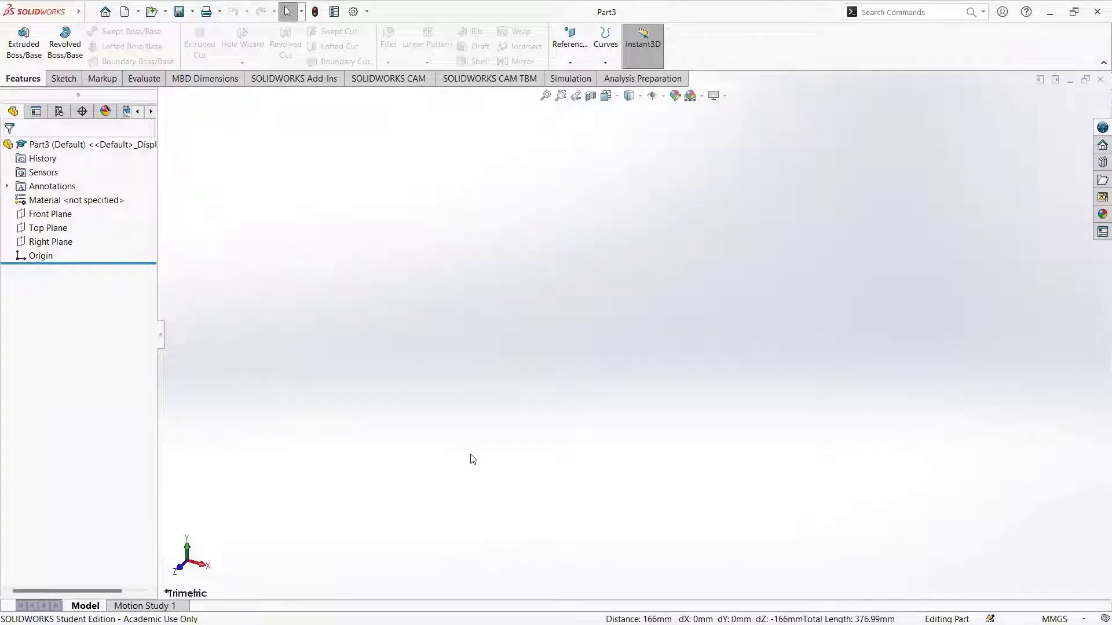
left_click(51, 242)
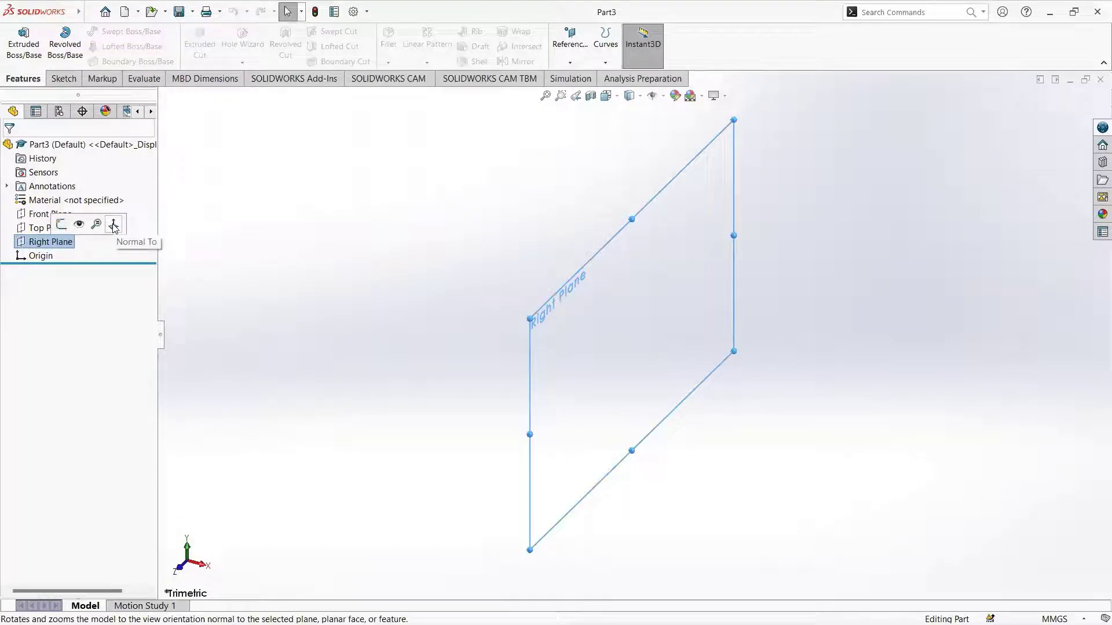
left_click(113, 226)
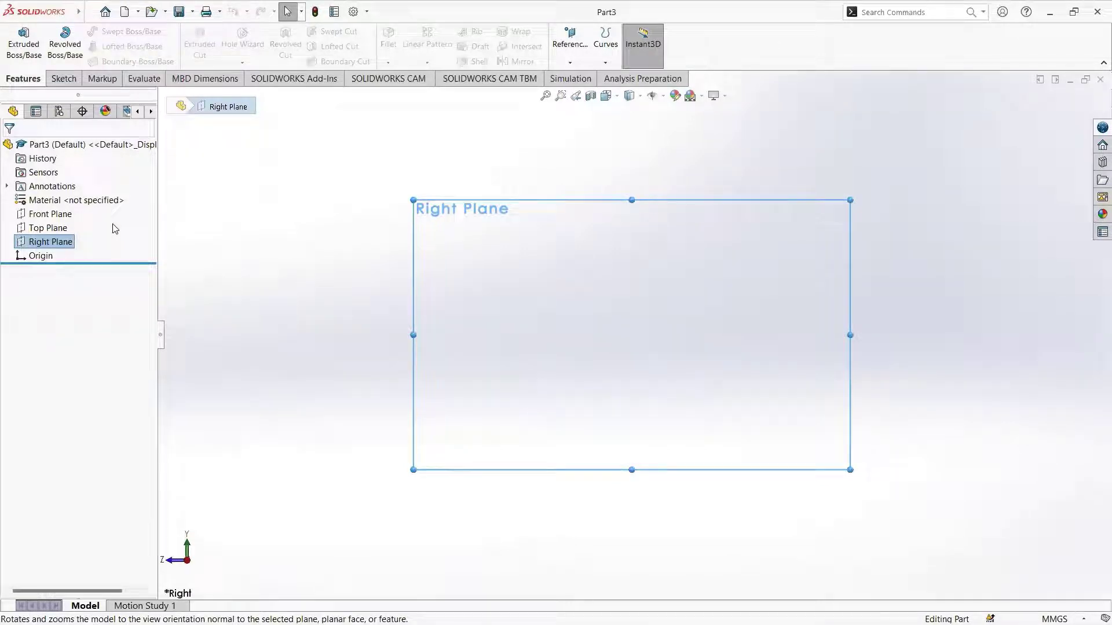
left_click(69, 83)
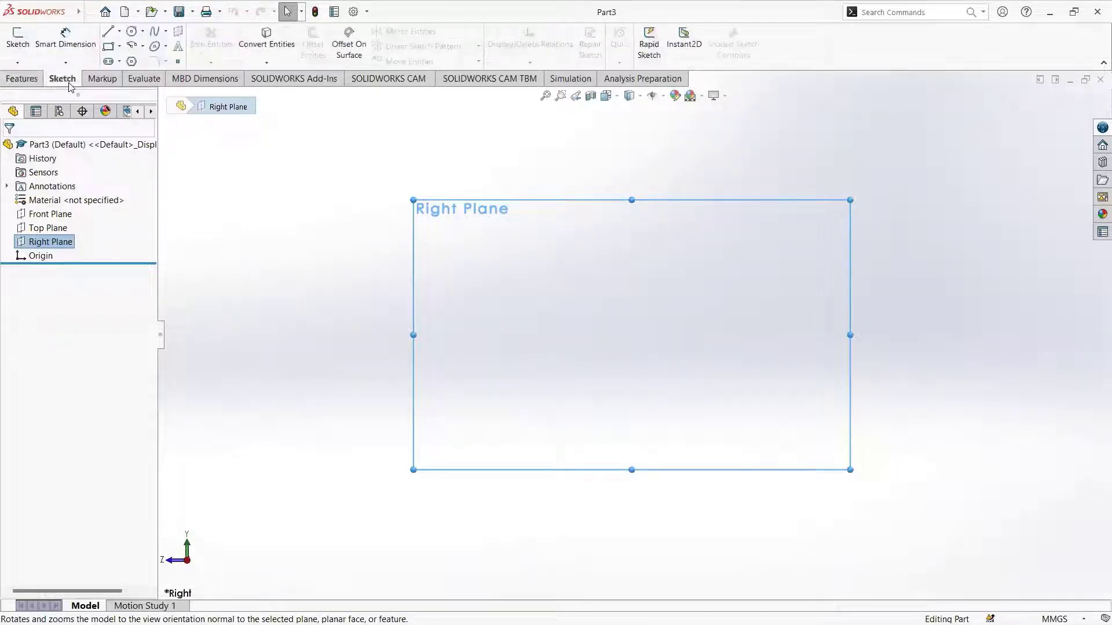
- Draw a closed stepped line profile from the origin, with a larger section, shoulder step and smaller section
left_click(109, 33)
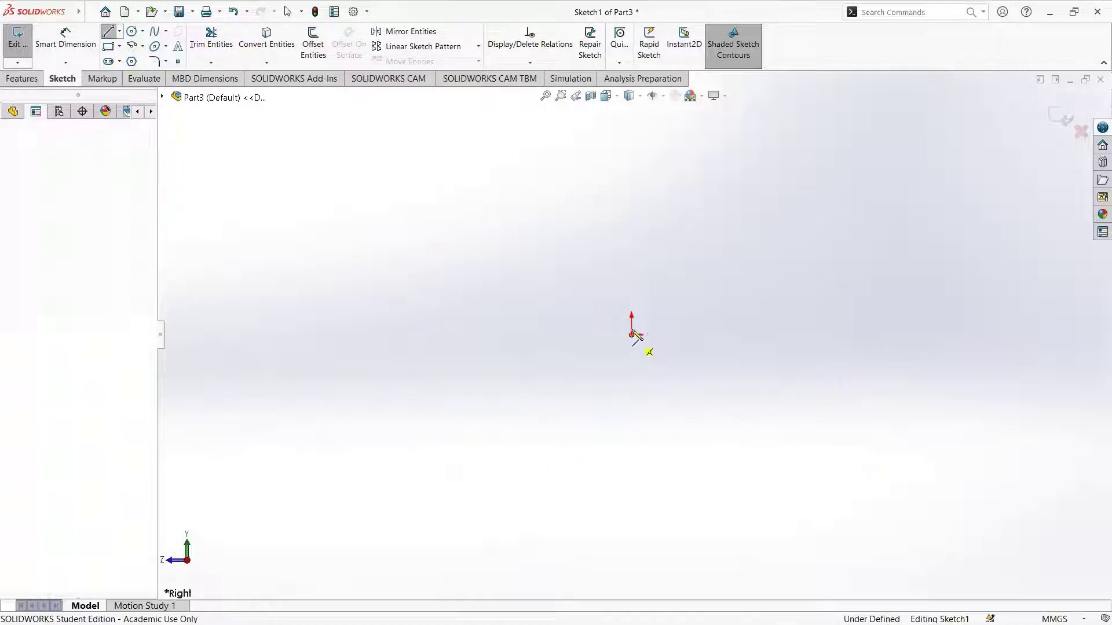
left_click(632, 335)
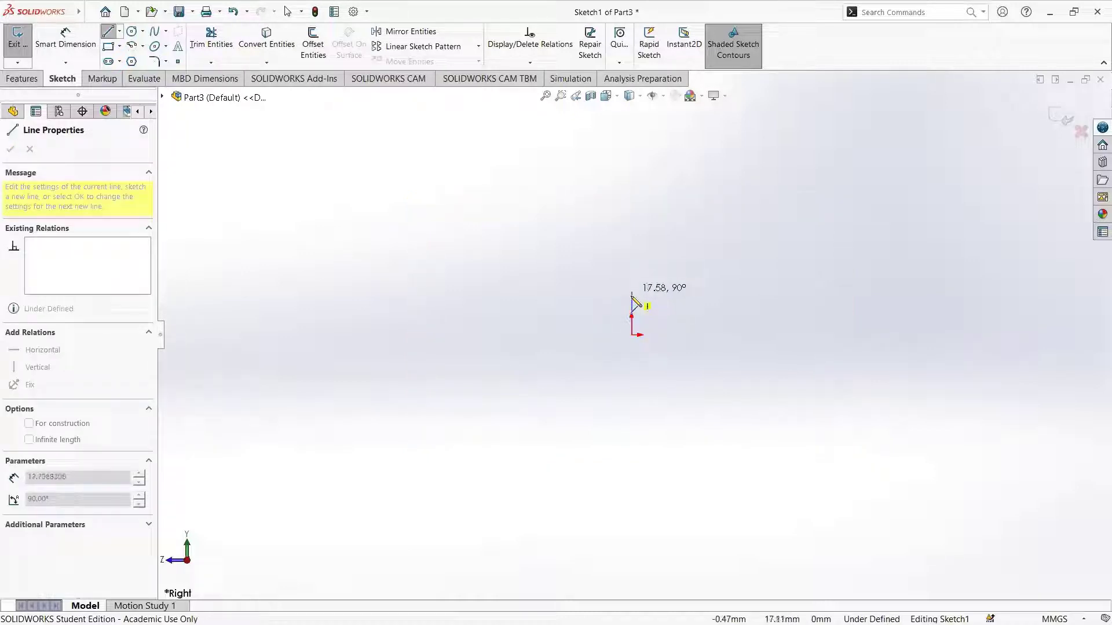
left_click(632, 301)
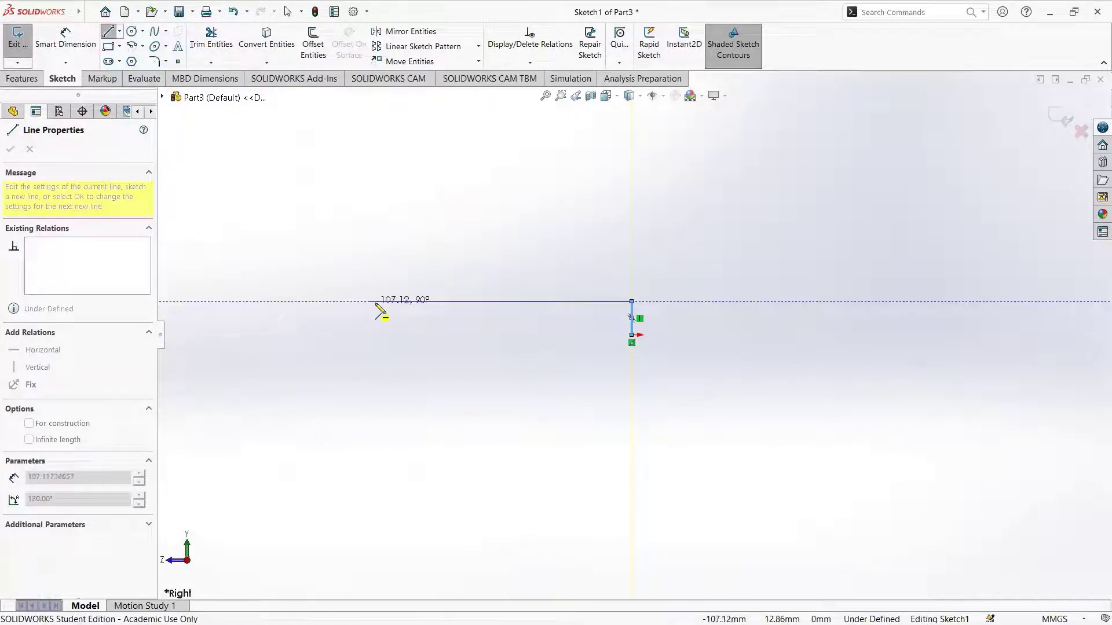
left_click(404, 301)
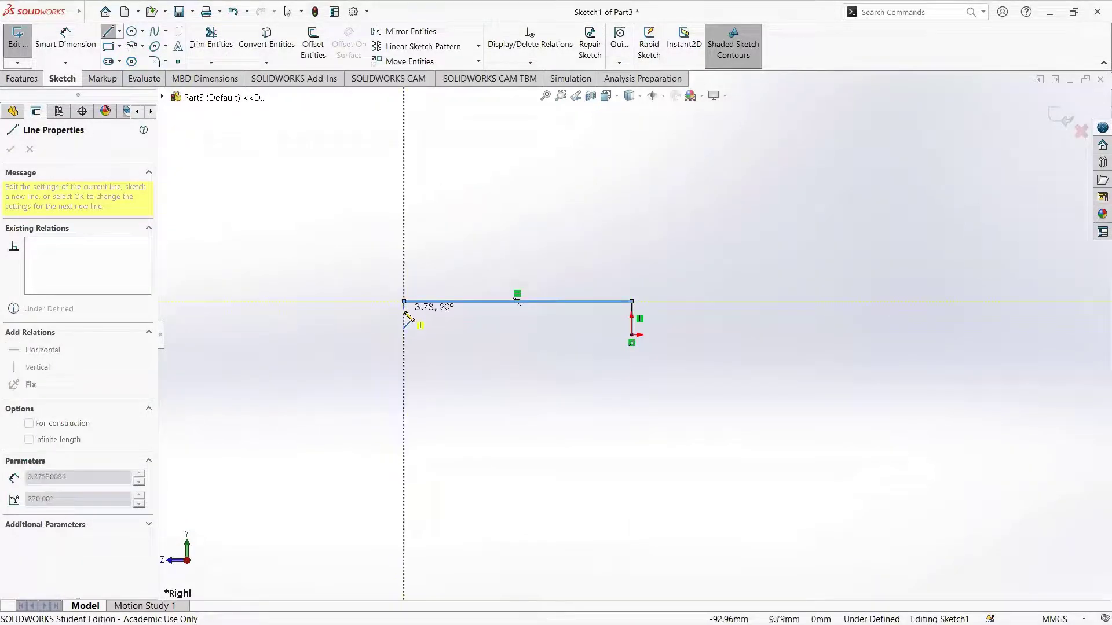
left_click(404, 311)
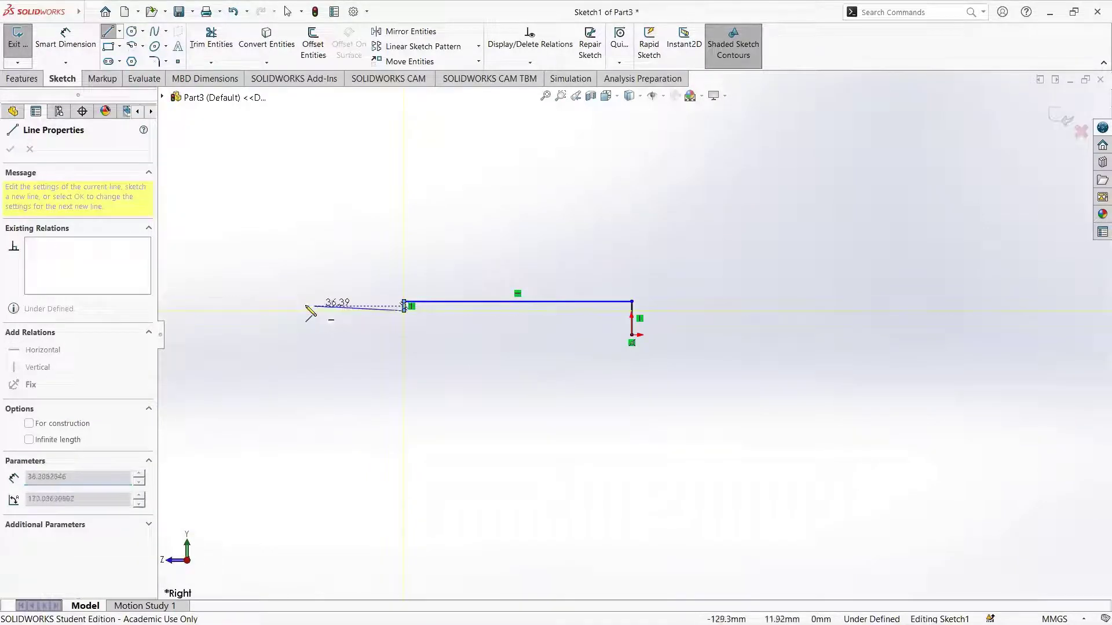
left_click(294, 311)
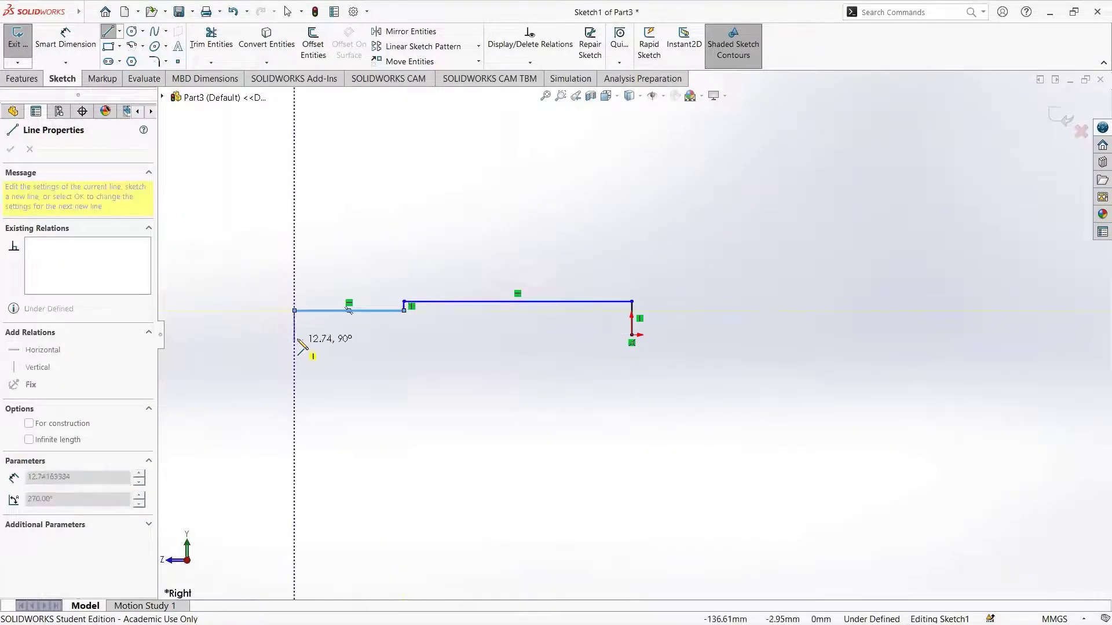
left_click(295, 336)
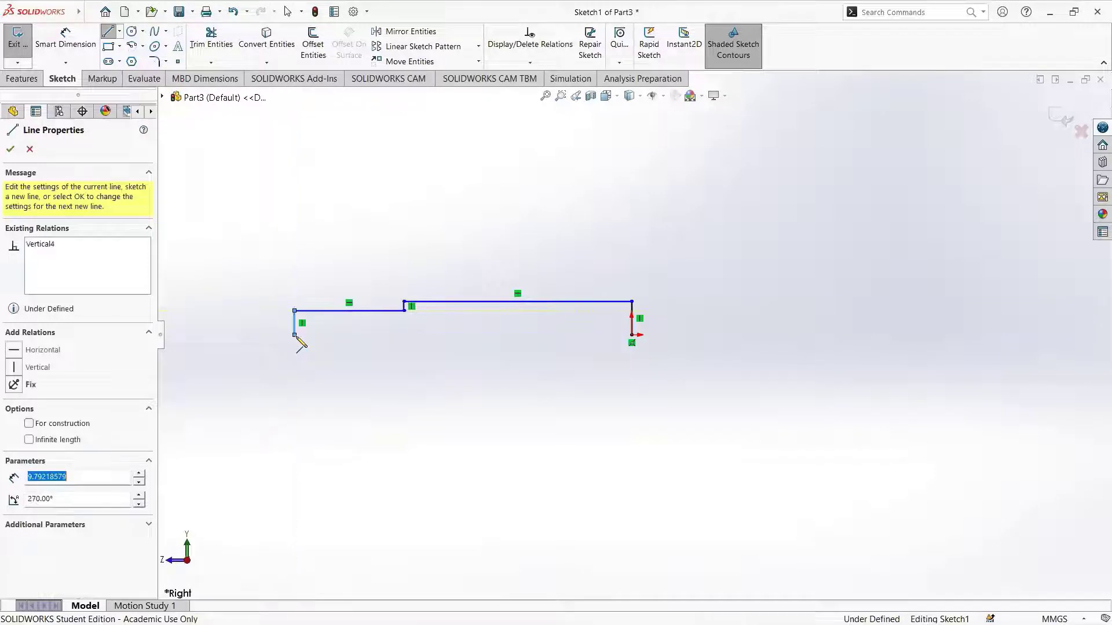
left_click(632, 336)
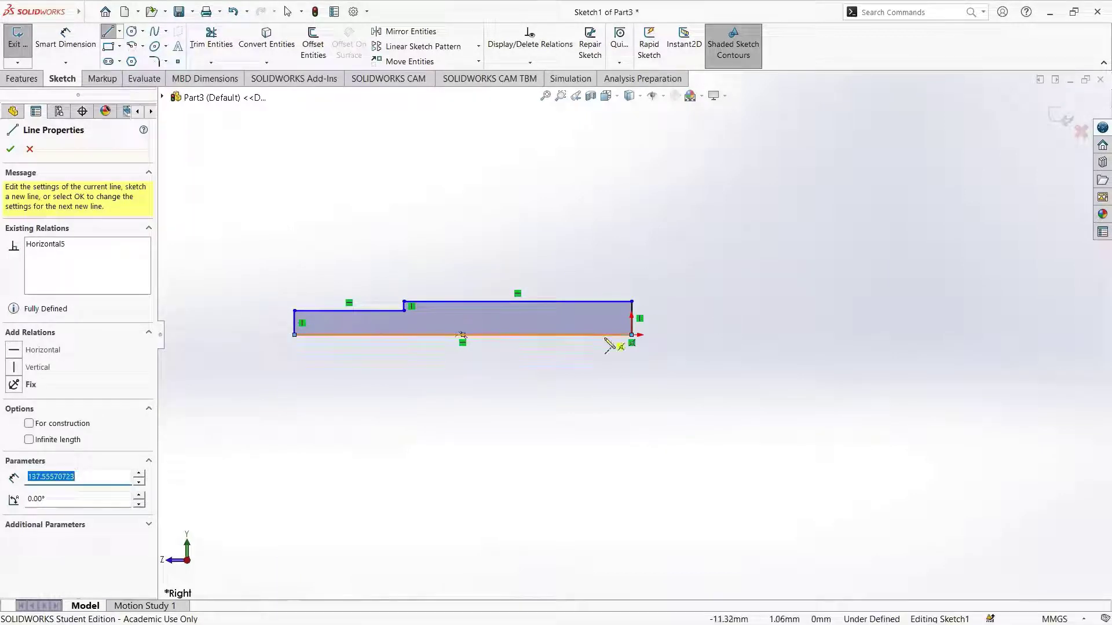
left_click(11, 149)
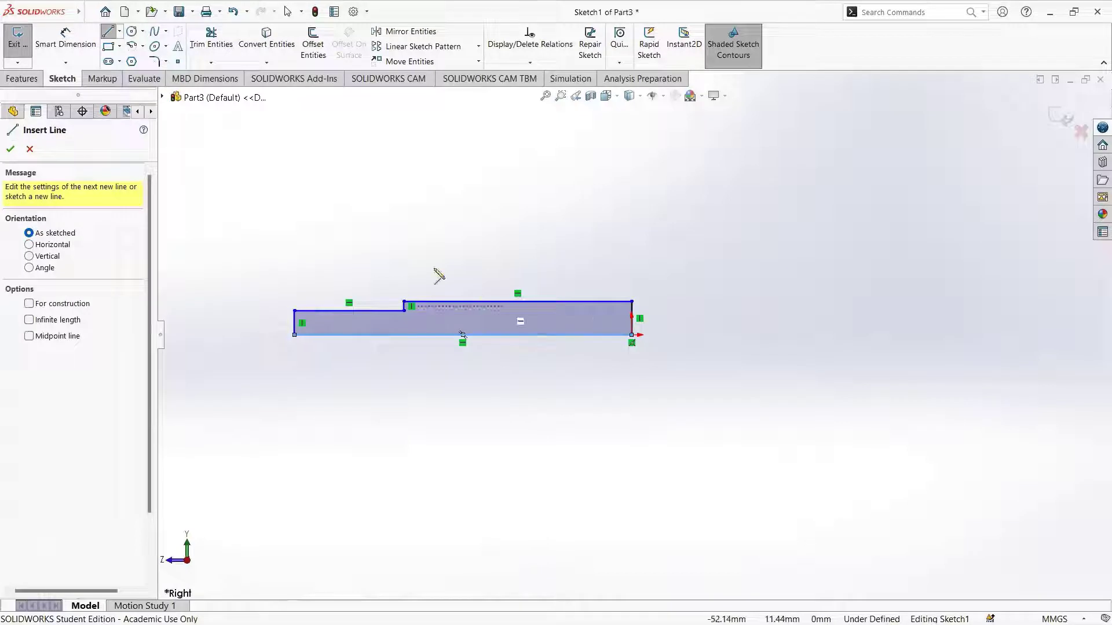
- Dimension the right end height to 15 mm and the larger section length to 86 mm
left_click(70, 44)
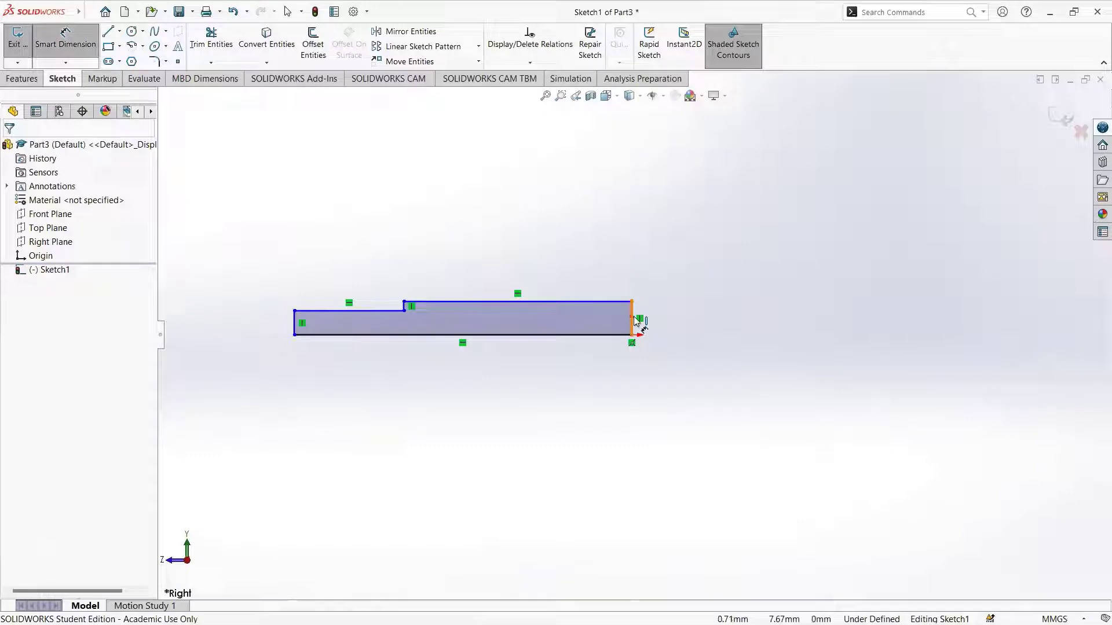
left_click(636, 322)
left_click(692, 322)
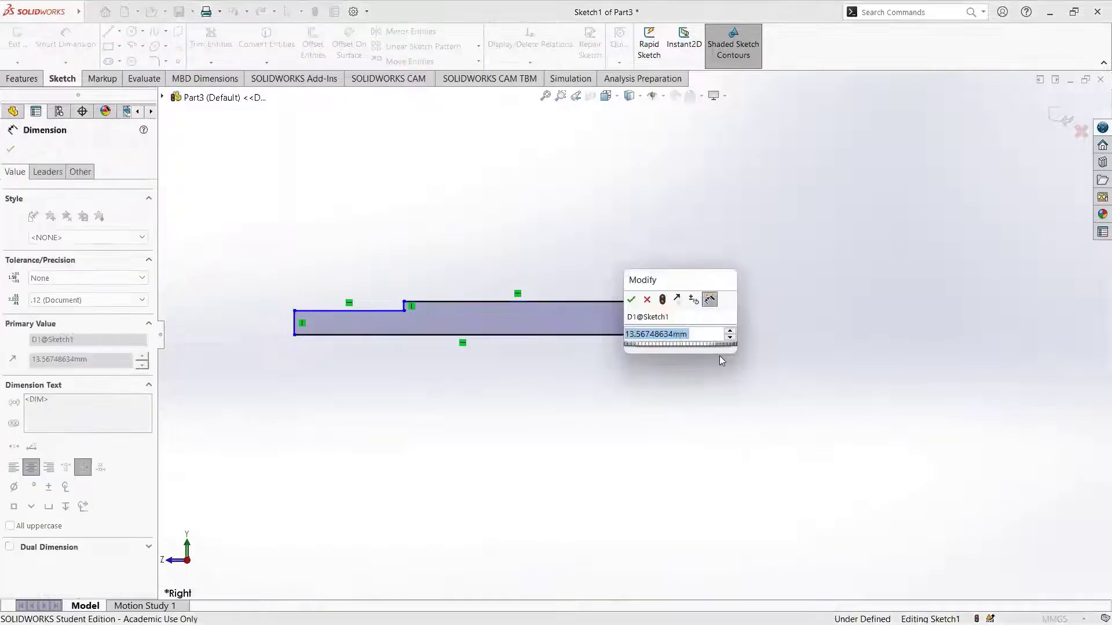
type("15")
key("Return")
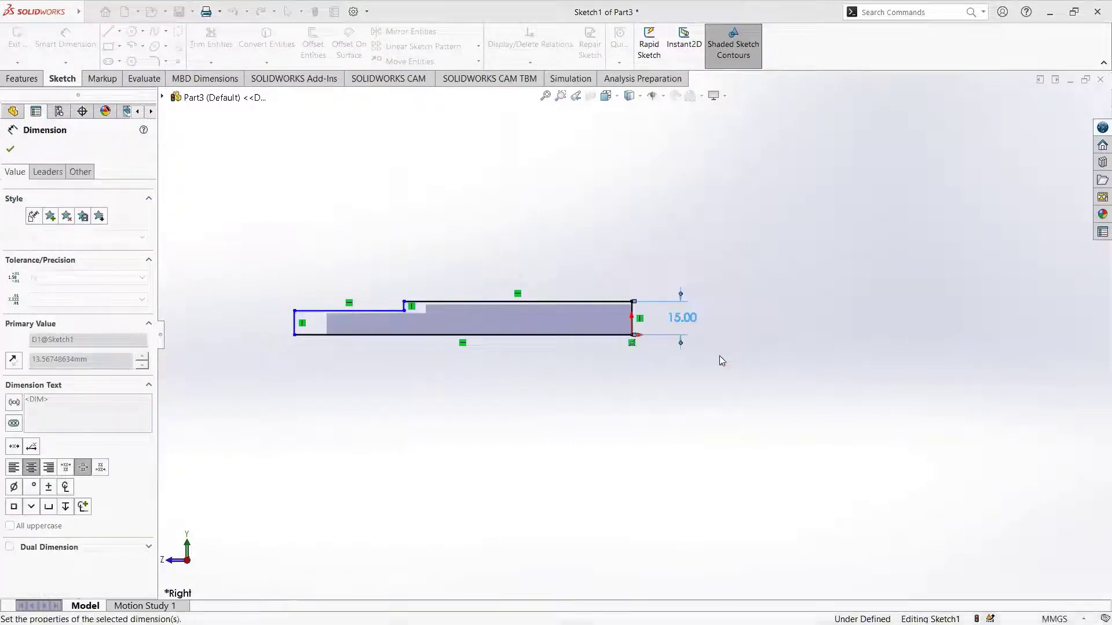
left_click(561, 302)
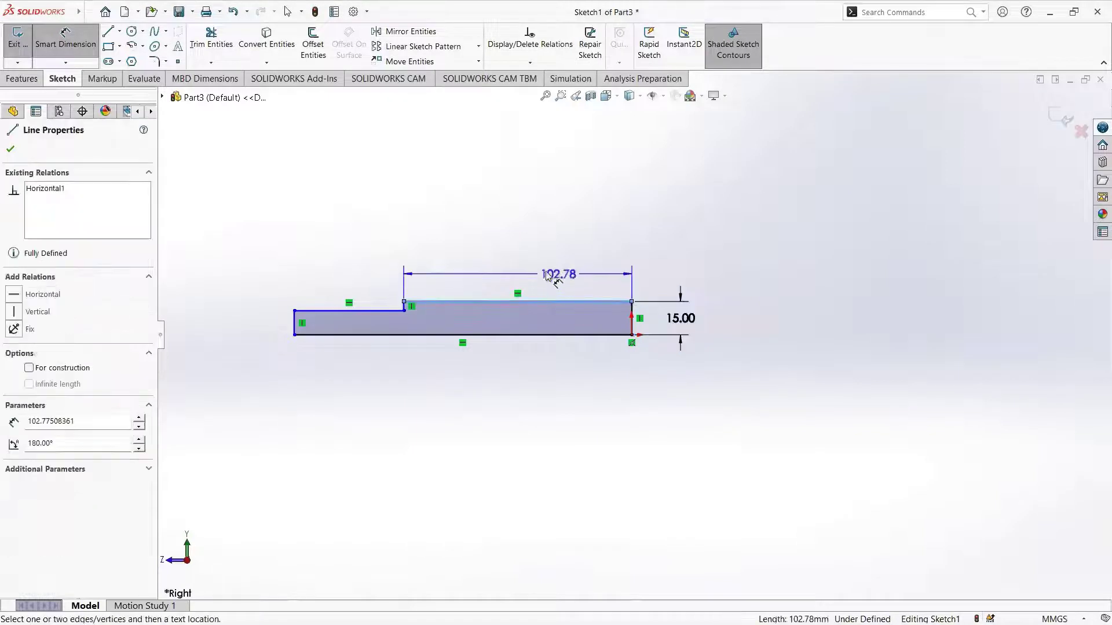
left_click(522, 267)
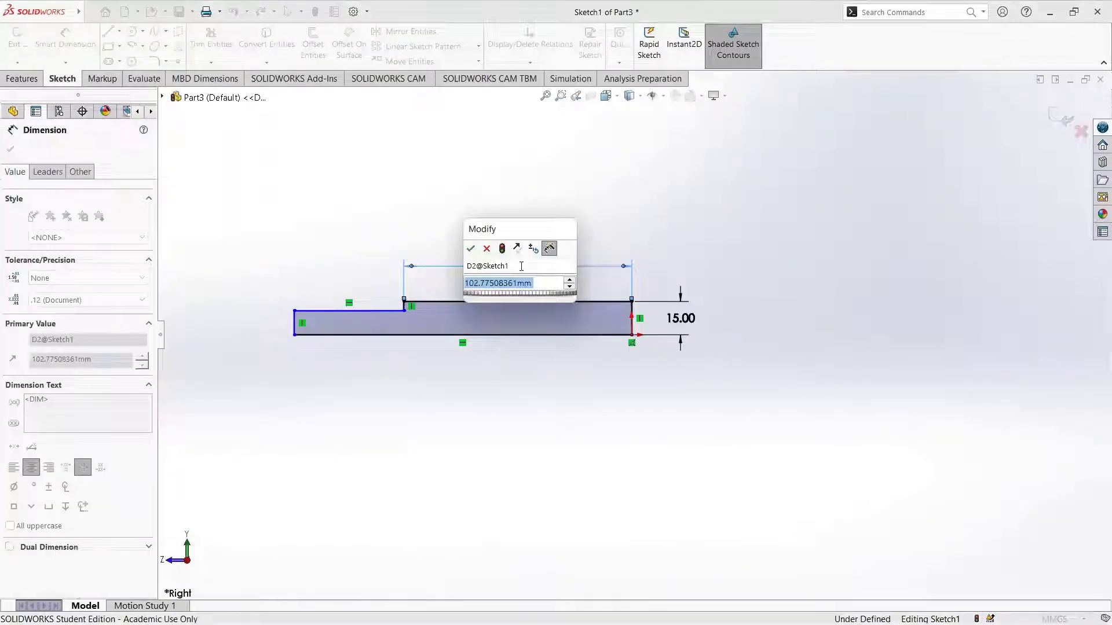
type("86")
key("Return")
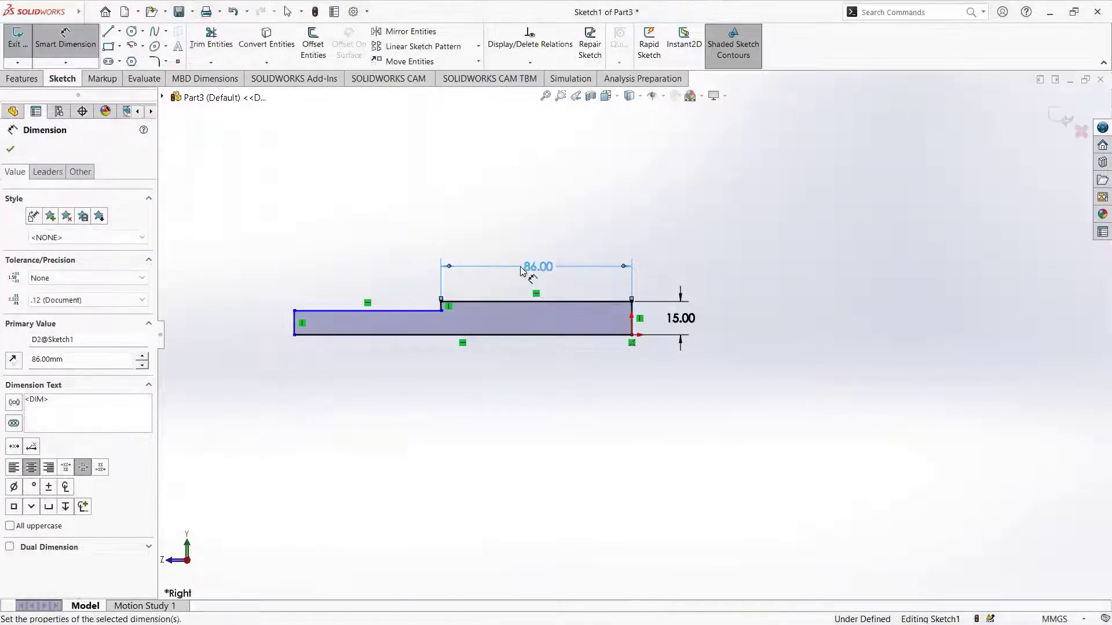
- Dimension the smaller section length to 30 mm and the left end height to 12.5 mm
left_click(376, 316)
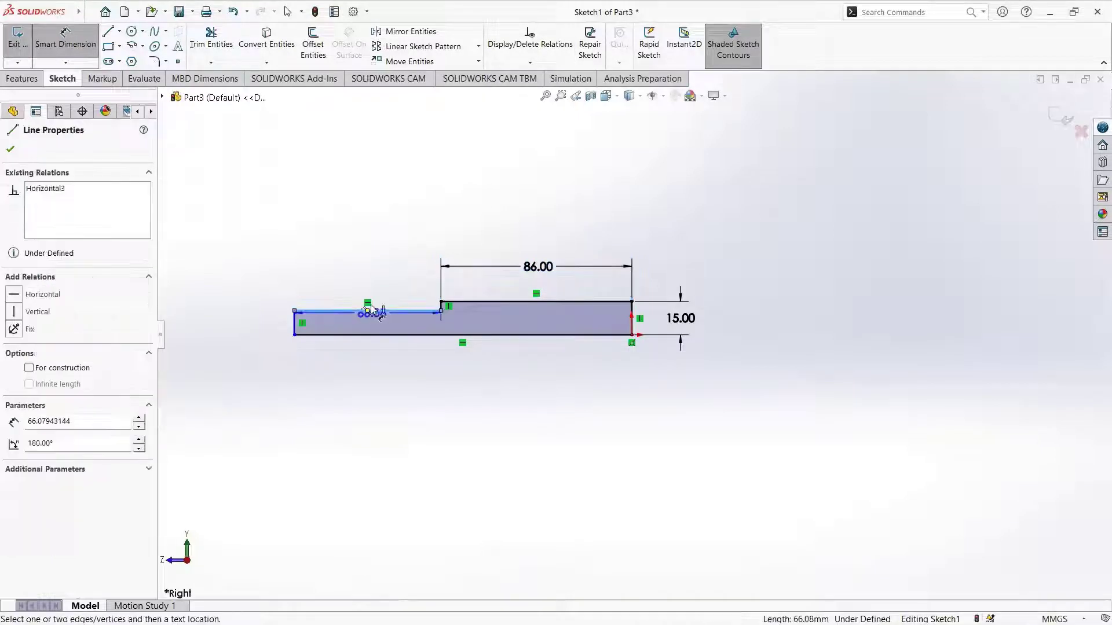
left_click(367, 268)
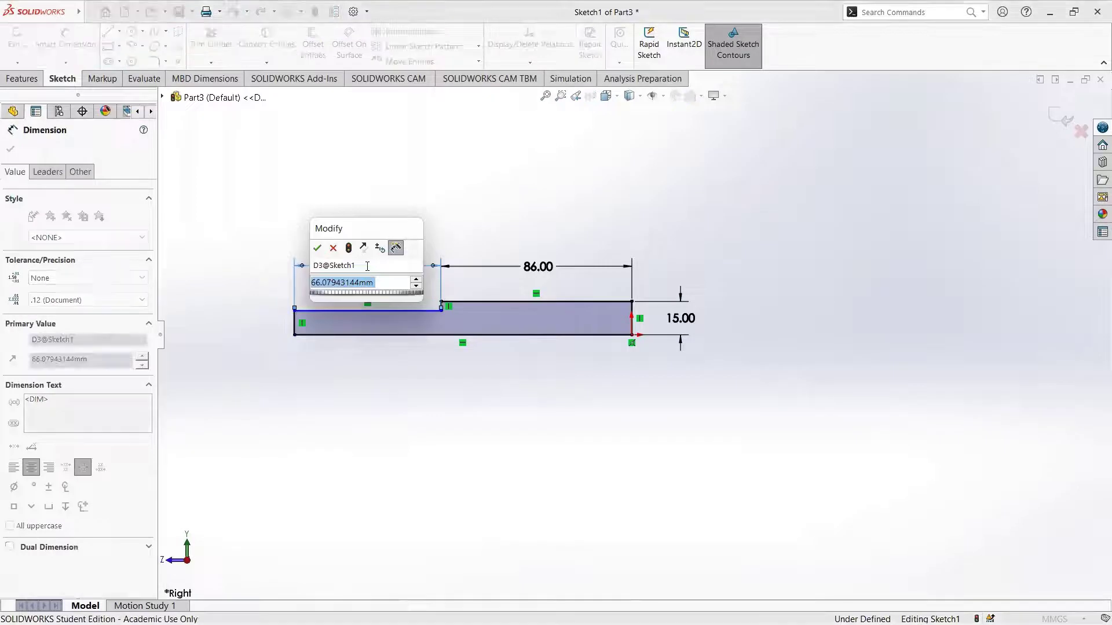
type("30")
key("Return")
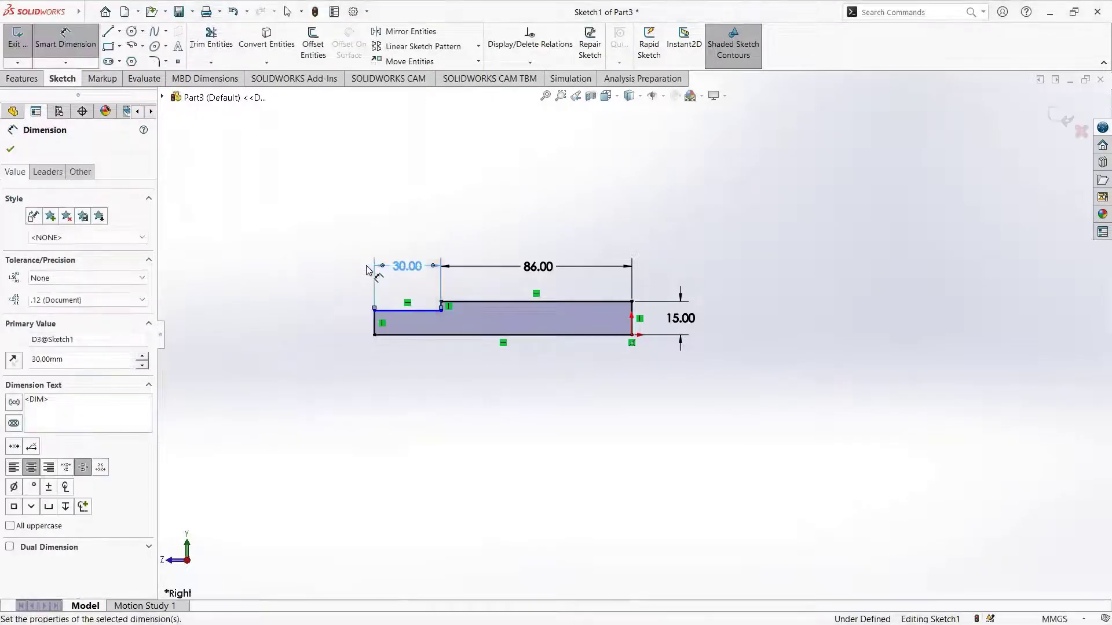
left_click(374, 324)
left_click(355, 326)
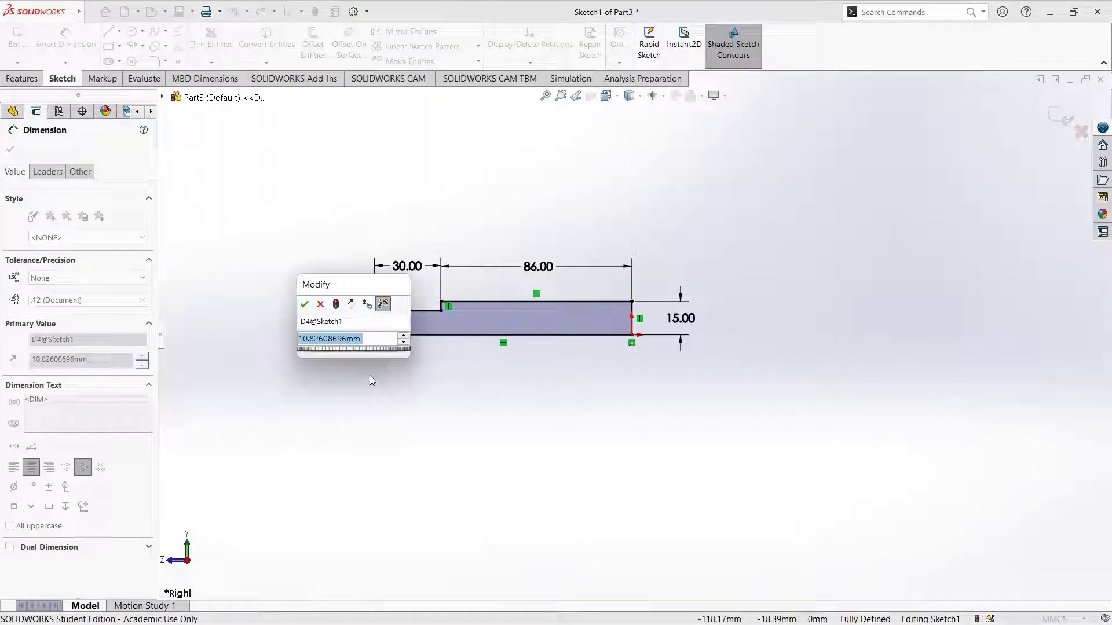
type("12.5")
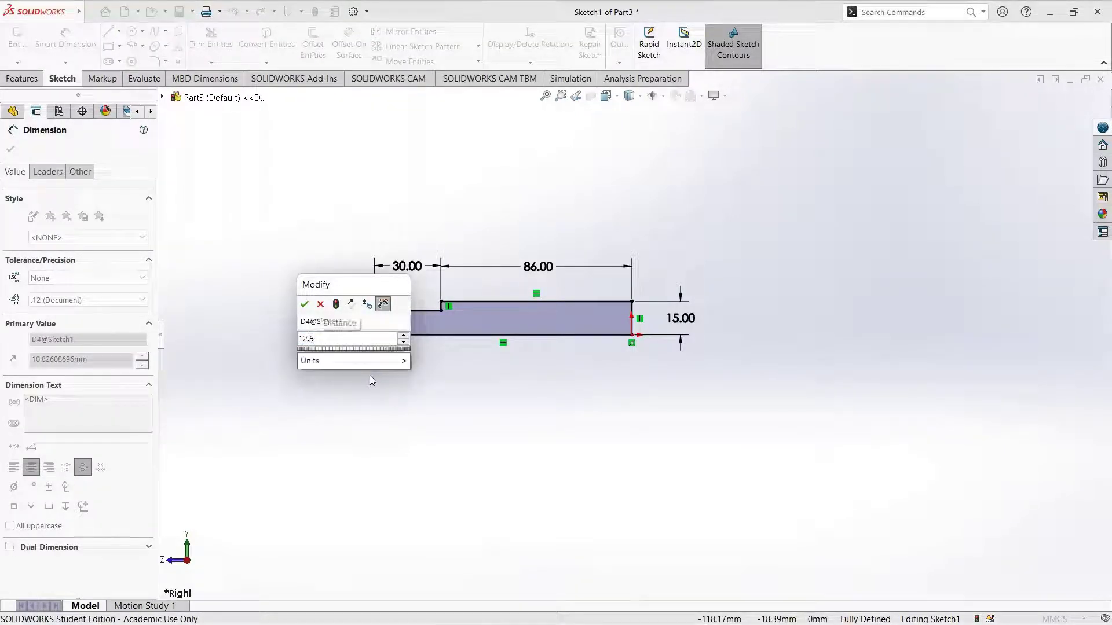
key("Return")
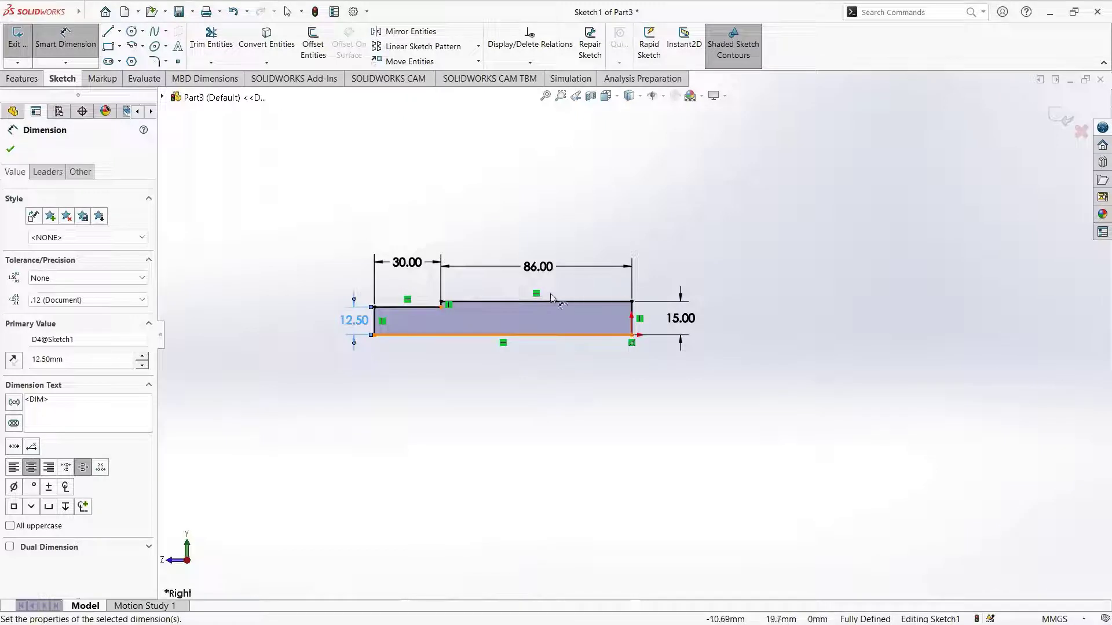
scroll(463, 293, "down", 5)
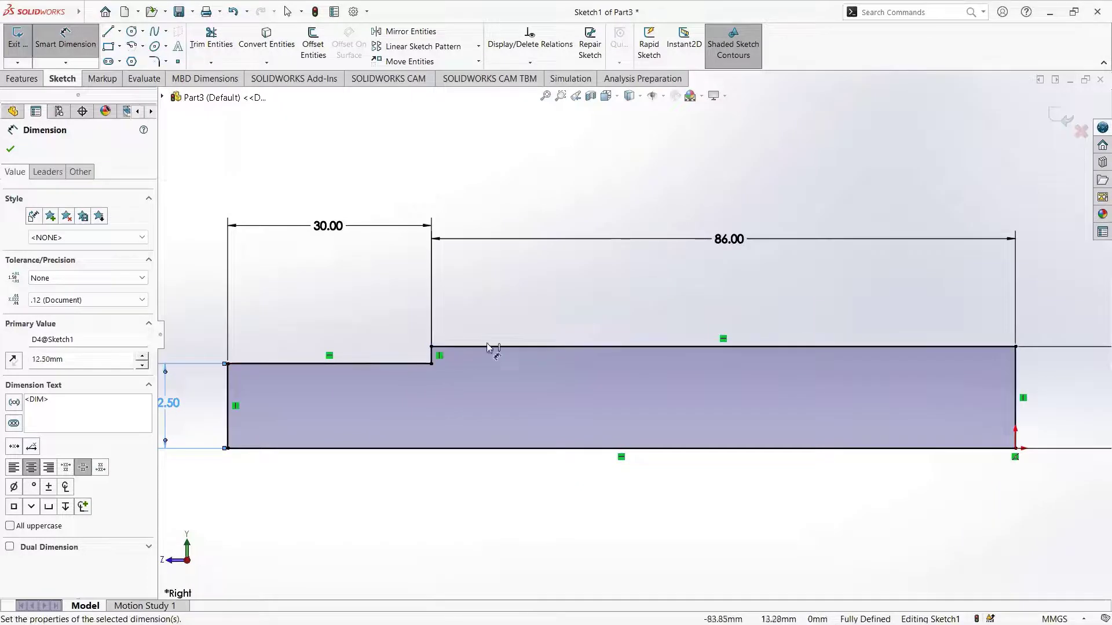
scroll(556, 333, "down", 3)
scroll(459, 345, "up", 1)
scroll(459, 346, "up", 1)
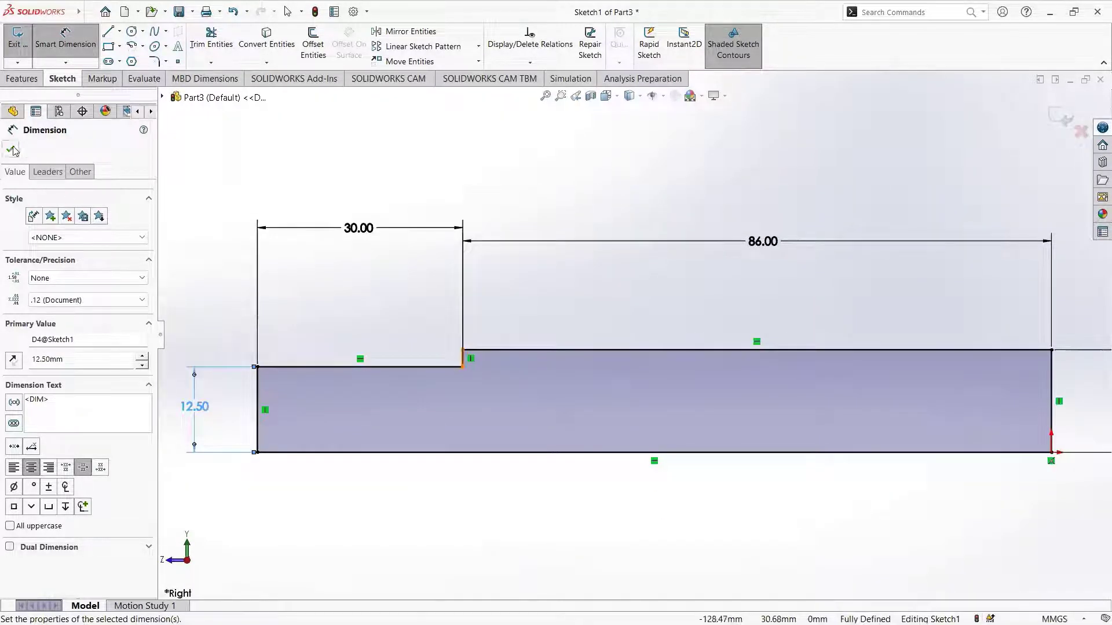
key("Escape")
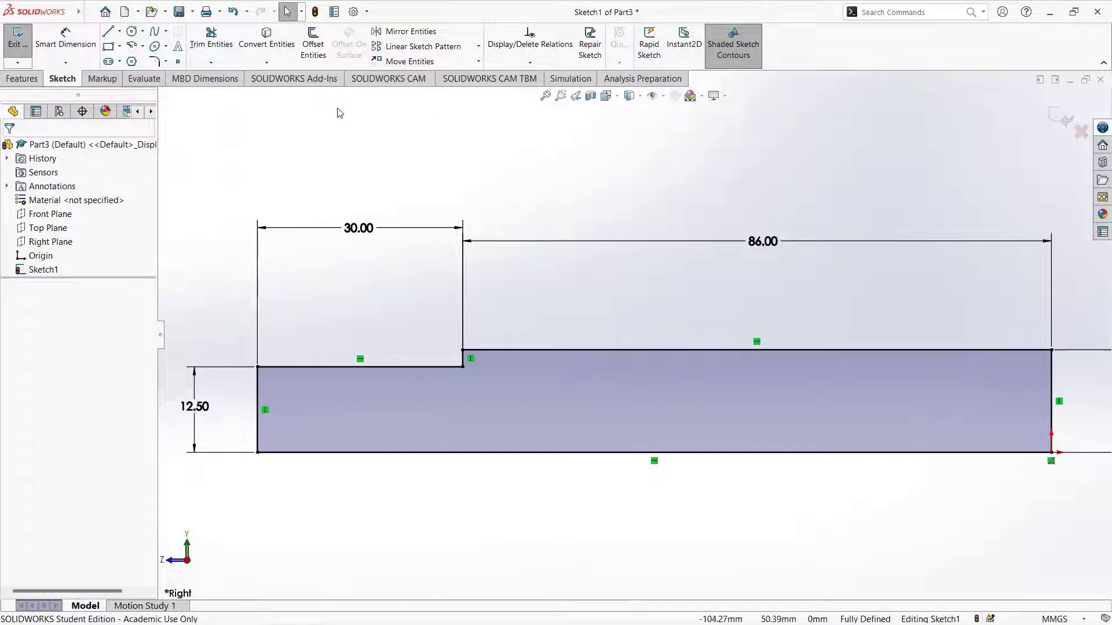
- Add a 2 mm sketch fillet between the vertical step line and the 30 mm line
left_click(166, 61)
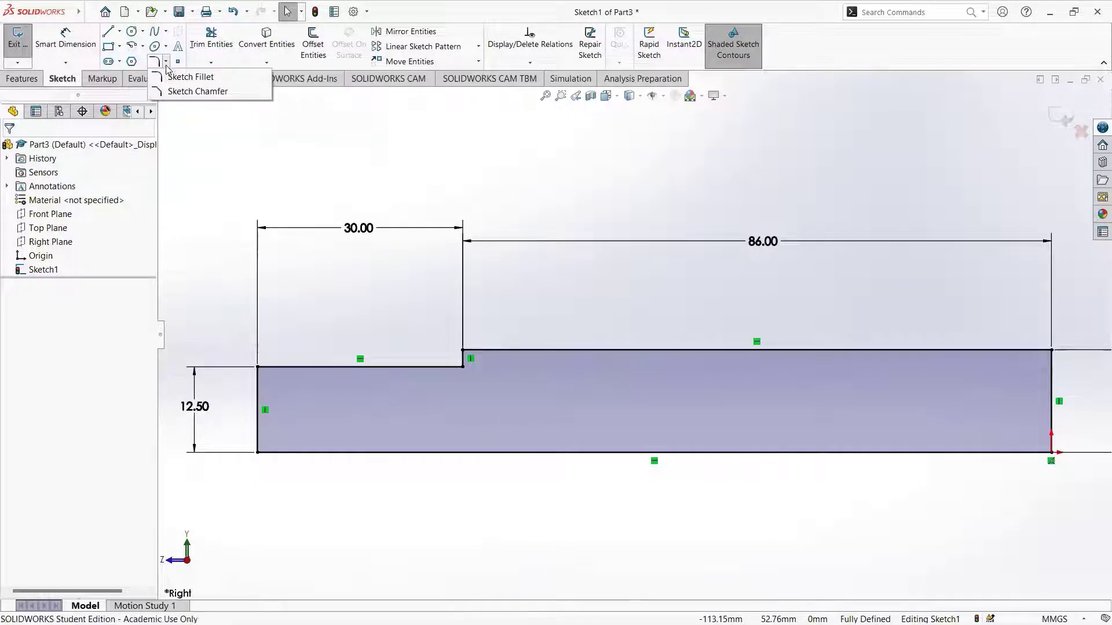
left_click(193, 81)
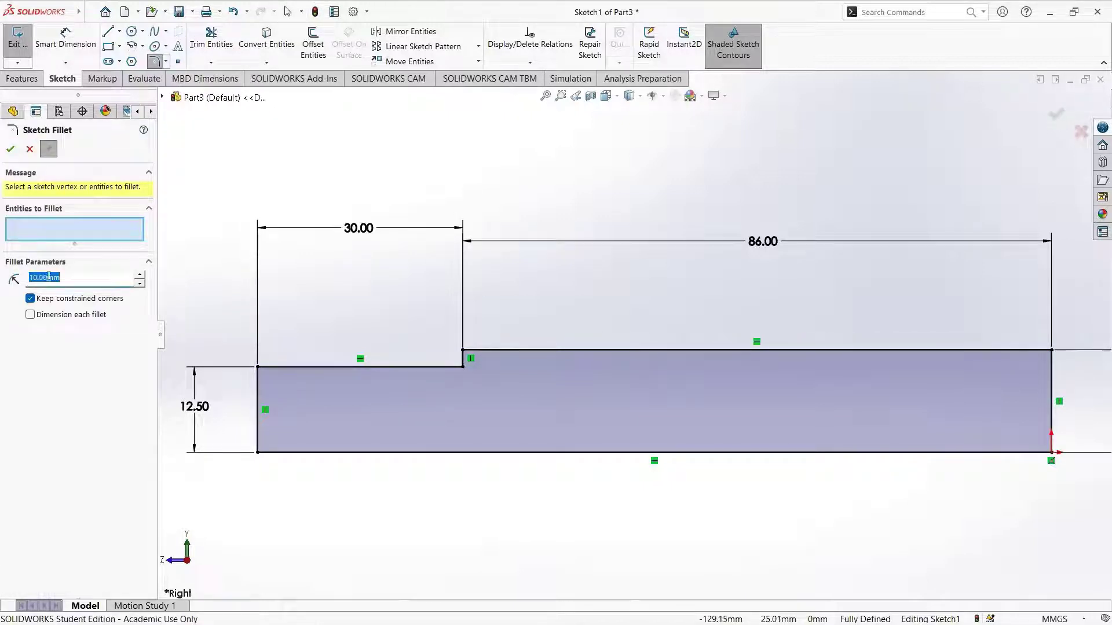
type("2")
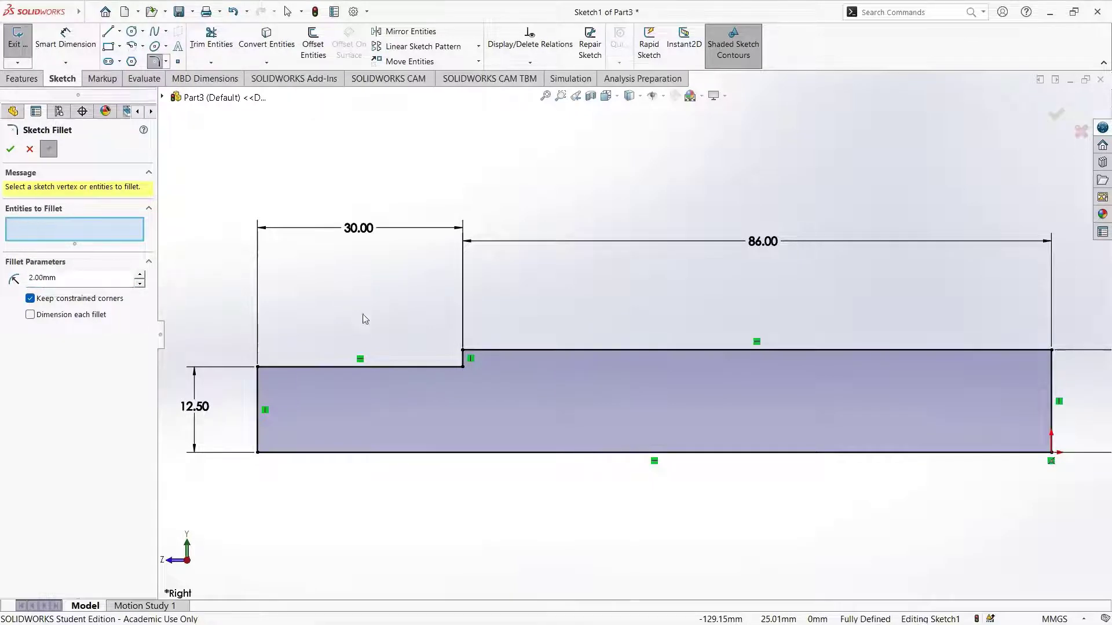
left_click(464, 363)
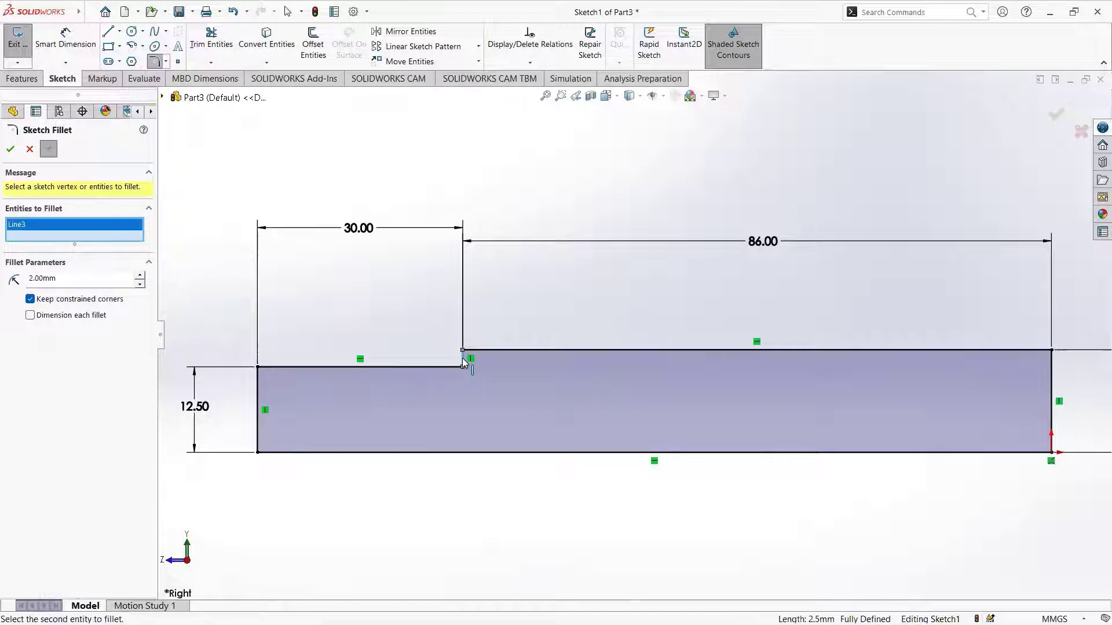
left_click(427, 368)
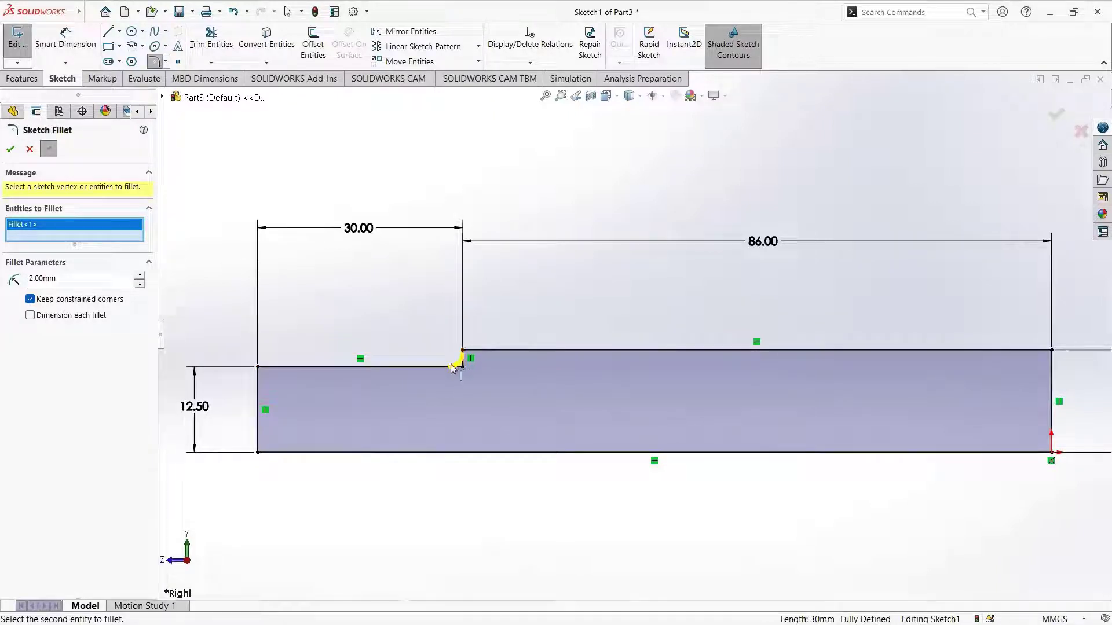
left_click(11, 150)
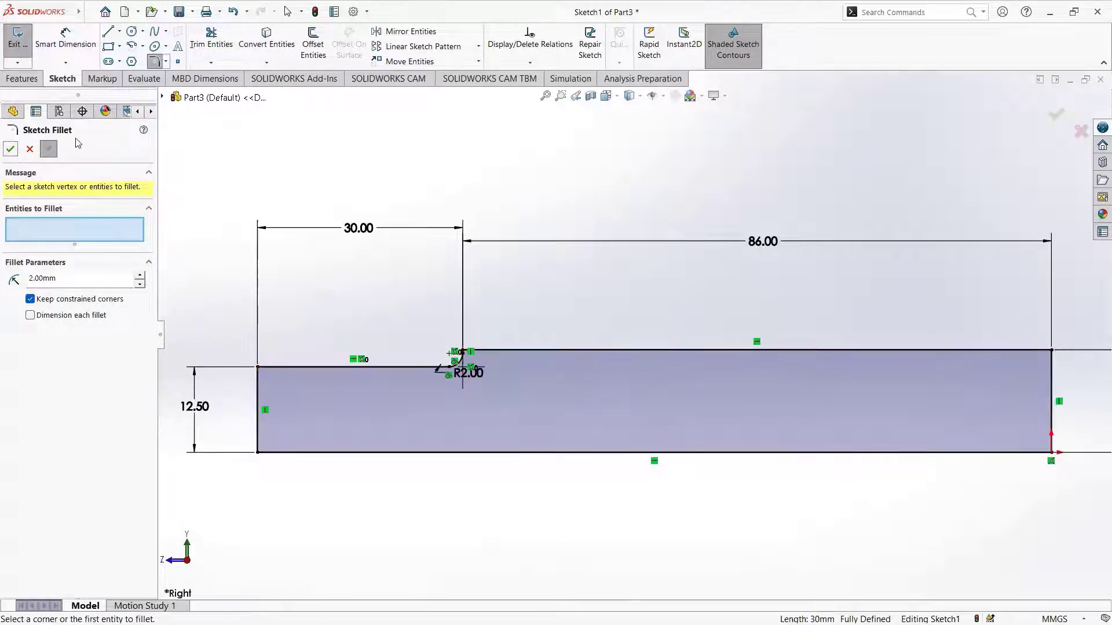
left_click(10, 149)
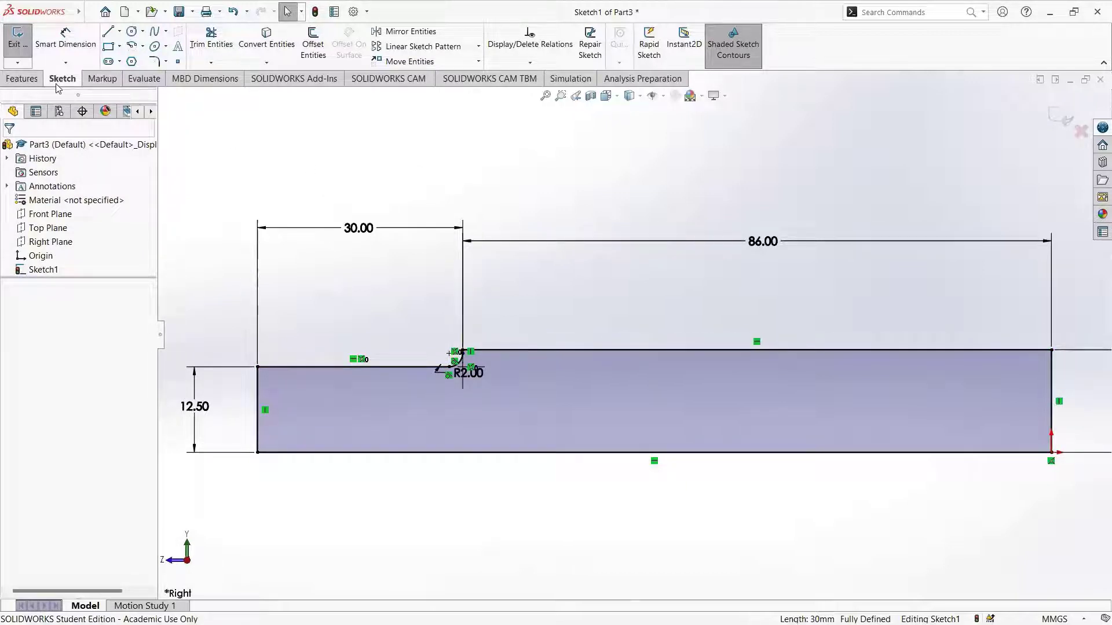
left_click(166, 62)
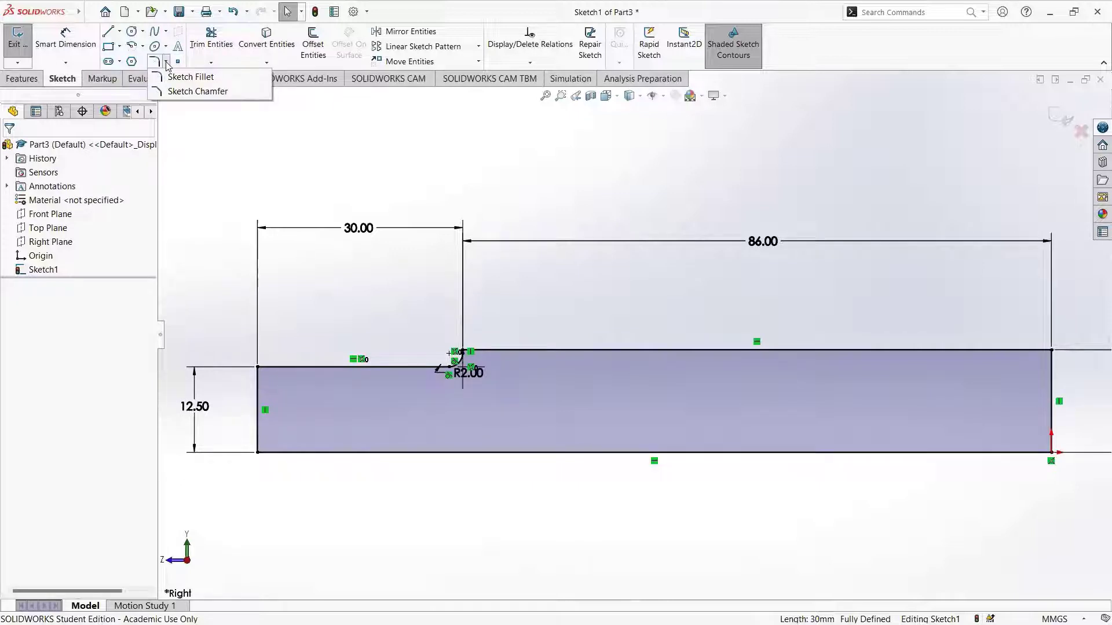
- Add a 2 mm equal-distance chamfer to the right end's top corner and exit the sketch
left_click(187, 92)
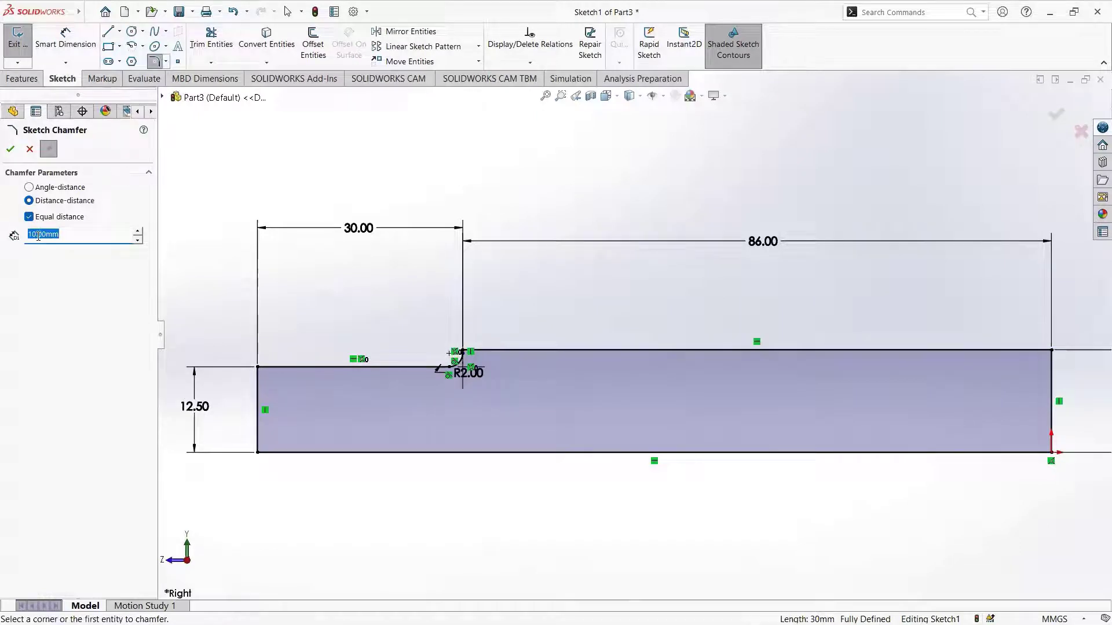
type("2")
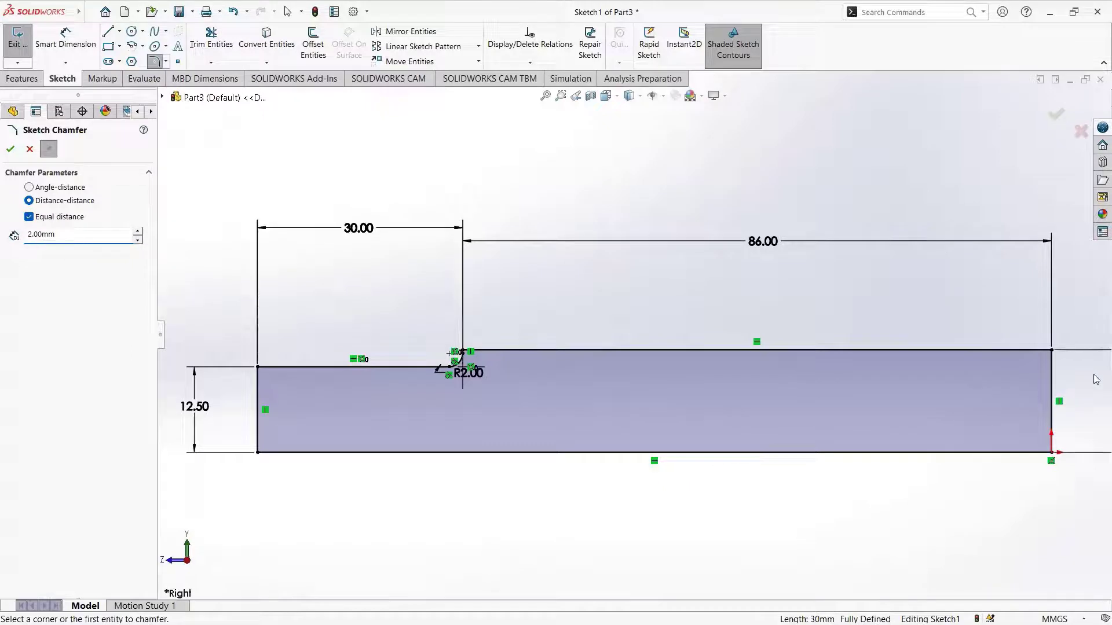
left_click(1052, 371)
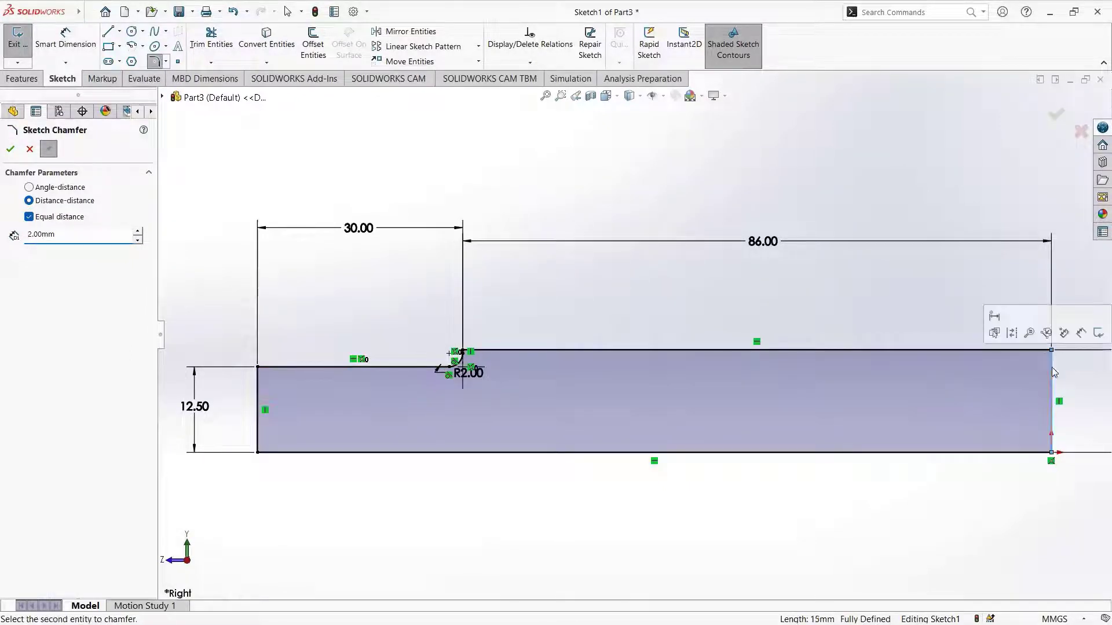
left_click(1021, 349)
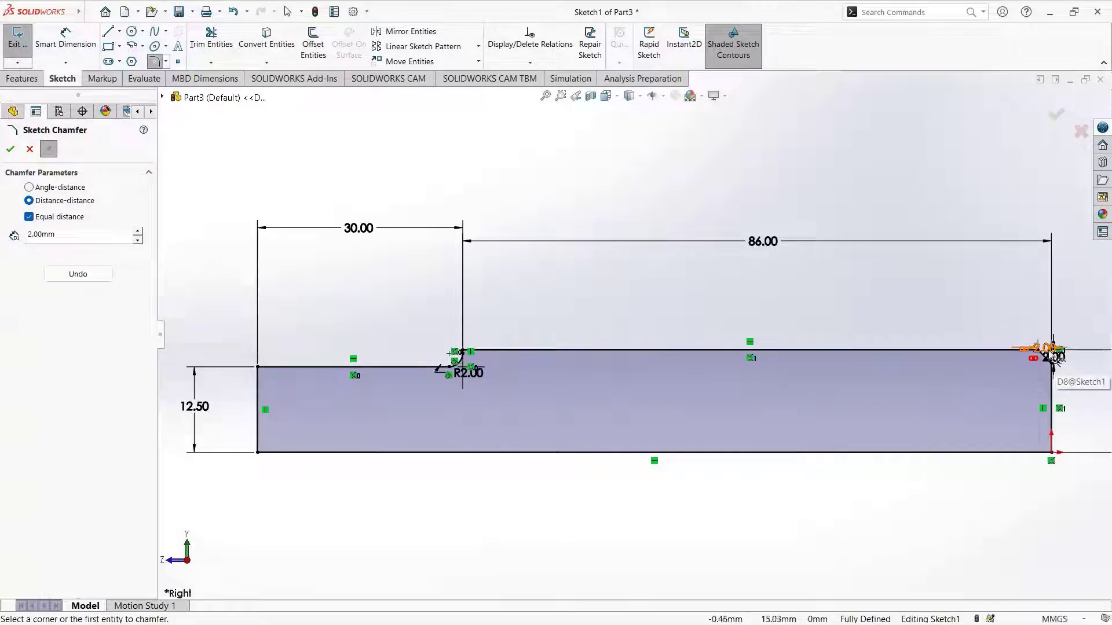
left_click(10, 150)
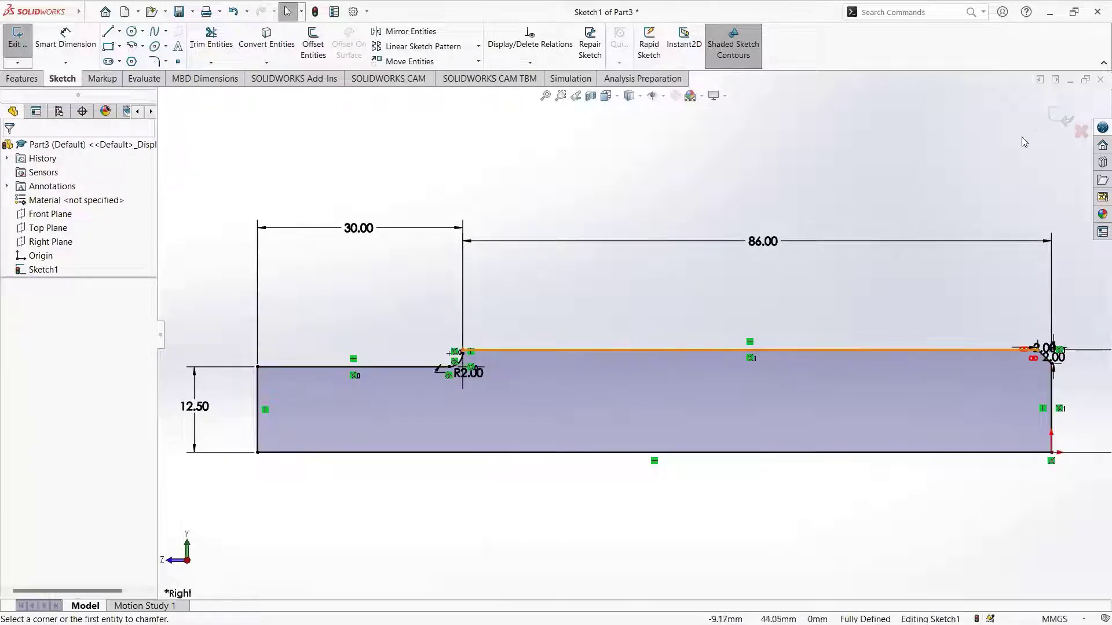
left_click(1053, 119)
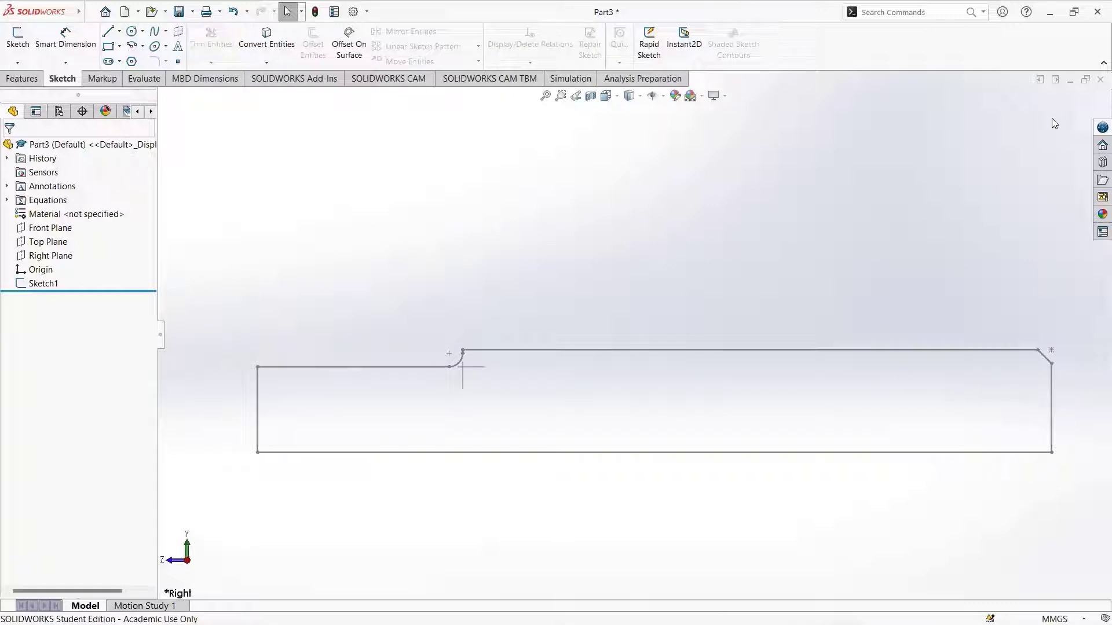
- Switch to isometric view, select Sketch1 and start a Revolved Boss/Base
left_click(606, 96)
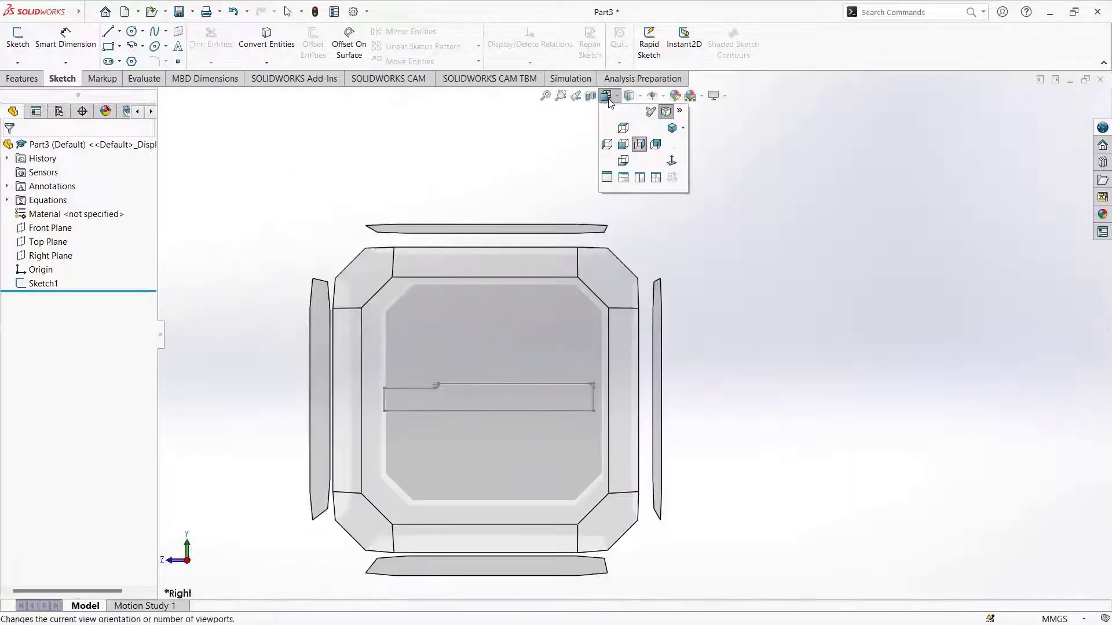
left_click(672, 128)
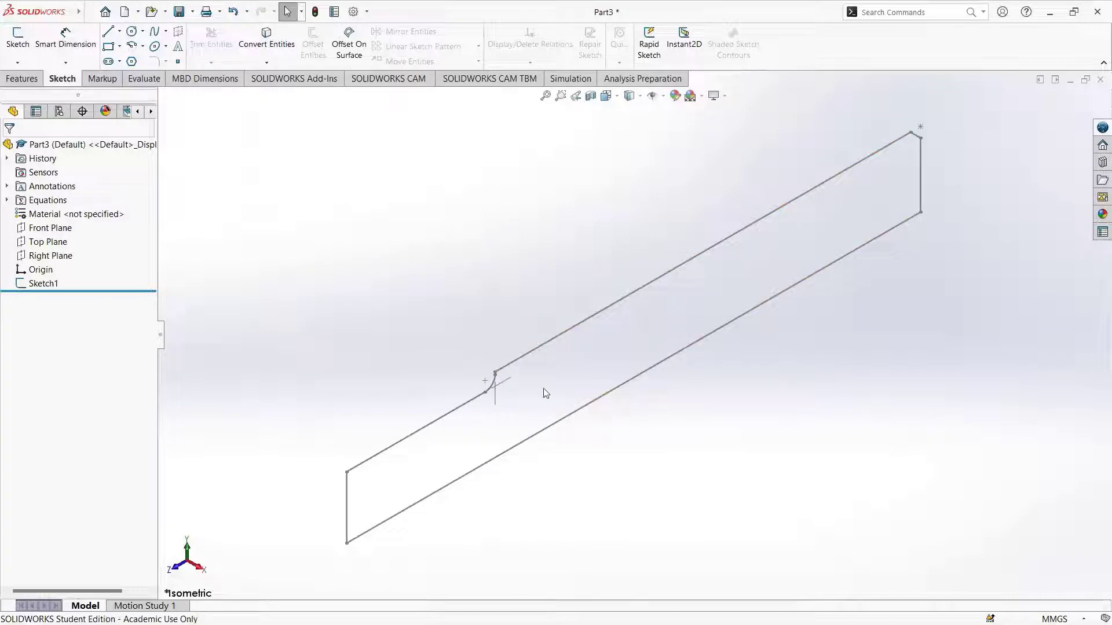
left_click(44, 283)
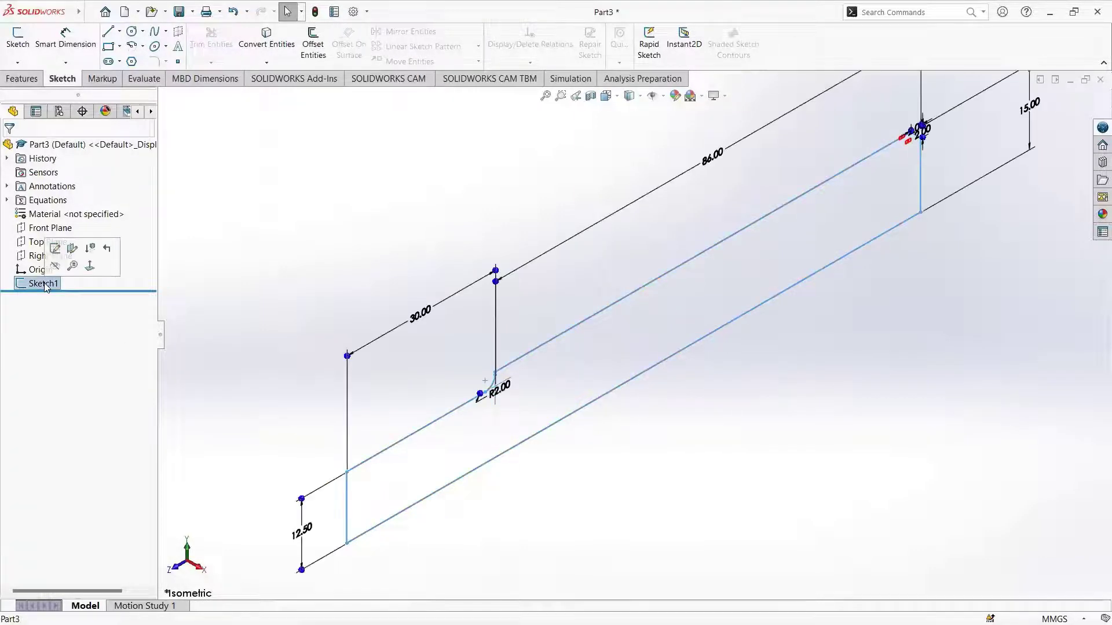
left_click(24, 84)
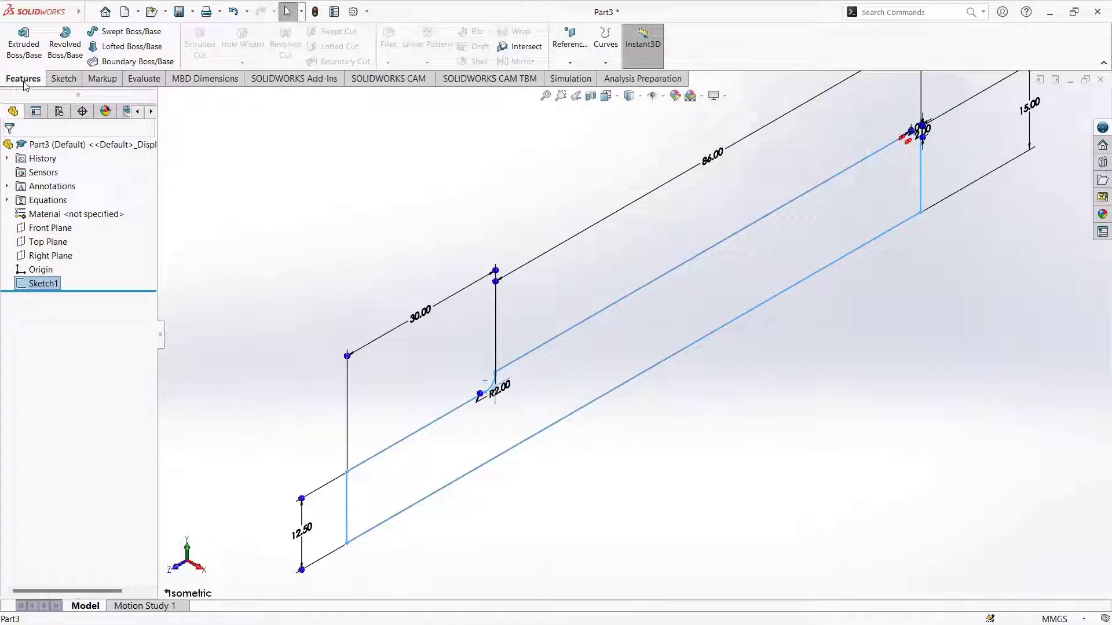
left_click(60, 60)
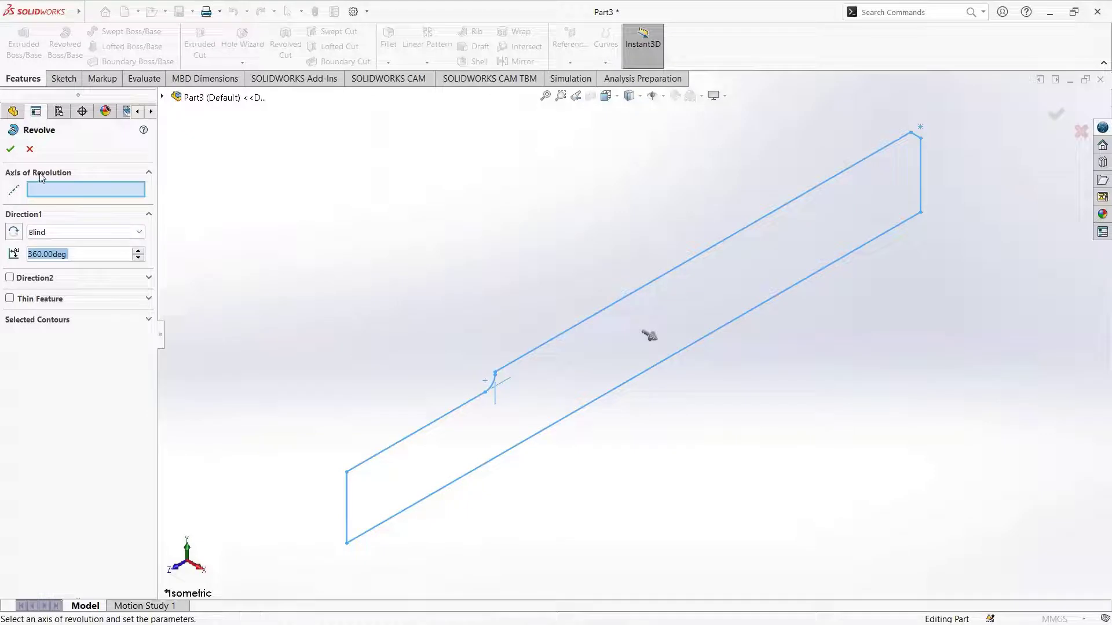
- Revolve Sketch1 360° about its bottom line and zoom to fit the shaft
left_click(620, 390)
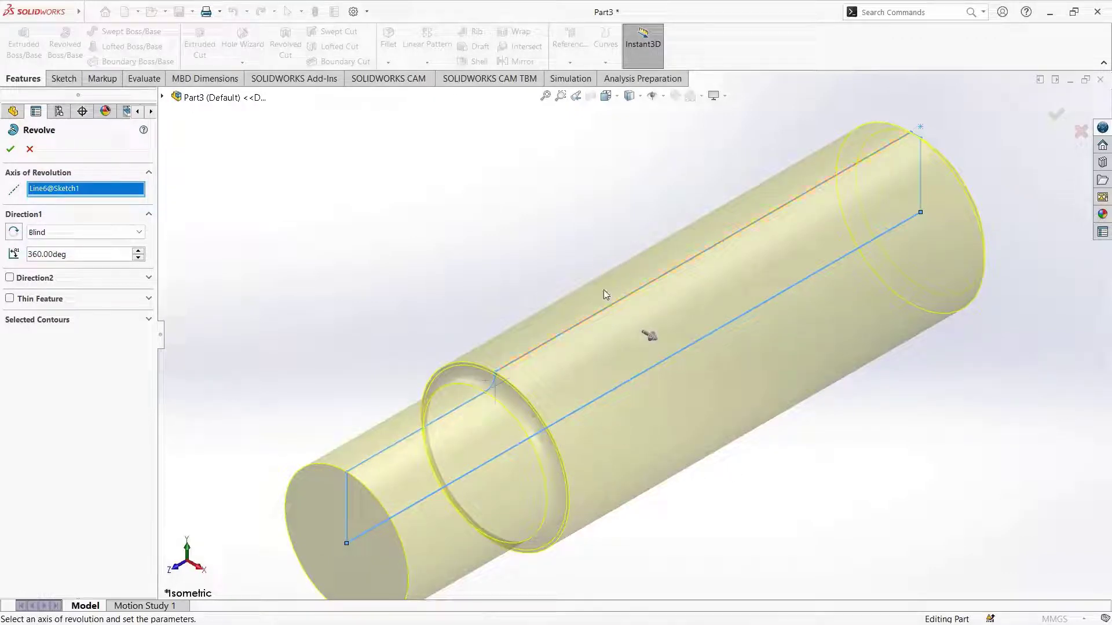
left_click(8, 151)
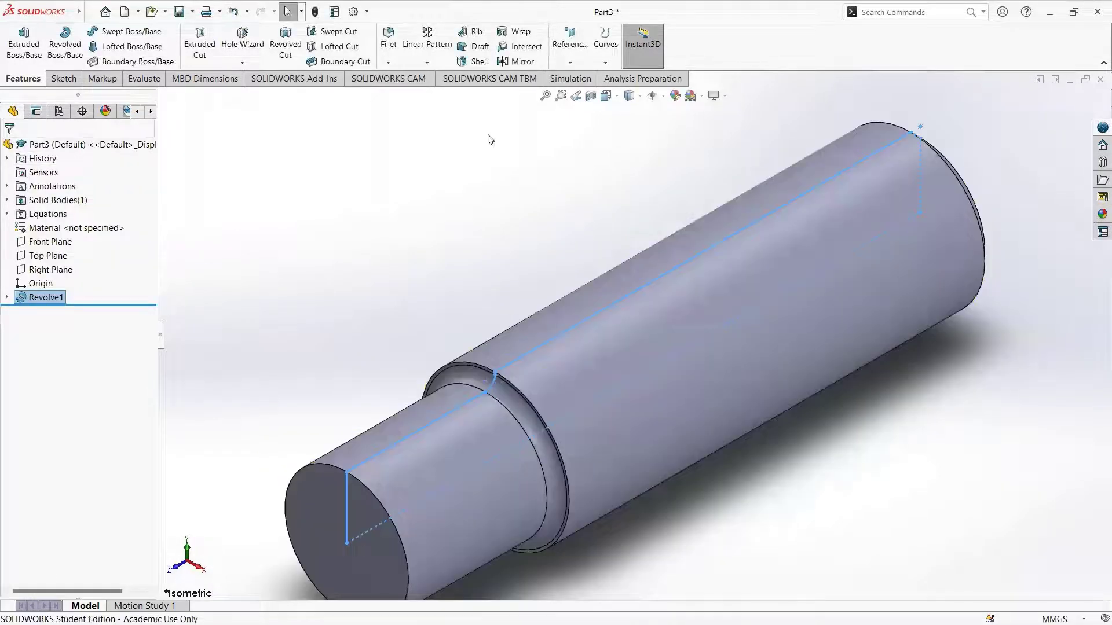
left_click(545, 96)
left_click(365, 232)
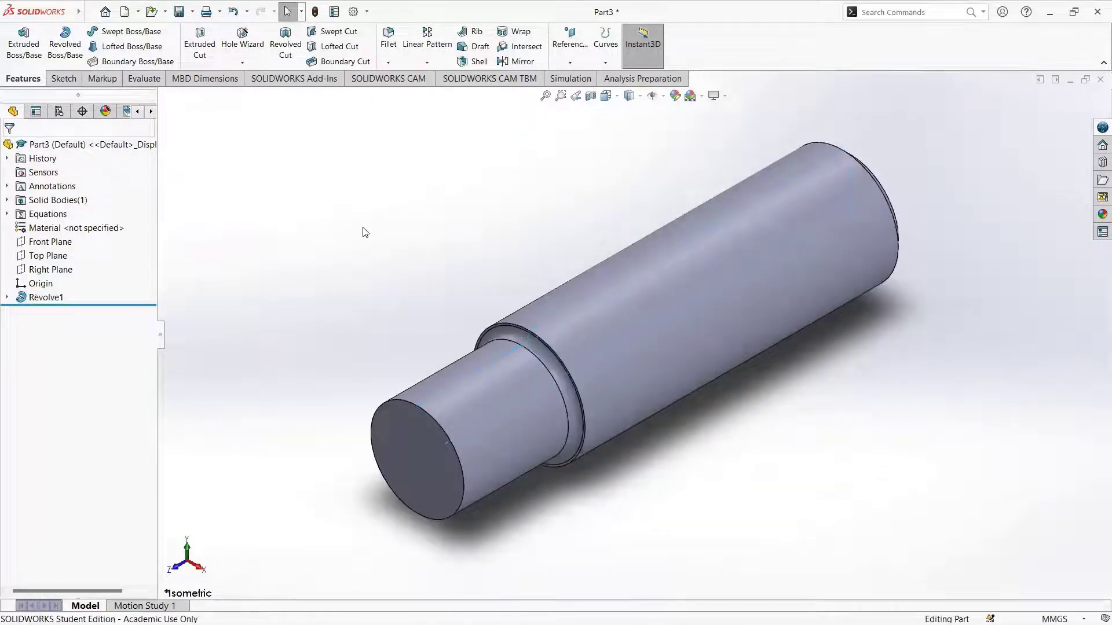
- View the Right Plane square-on and start a new line sketch on it
left_click(52, 271)
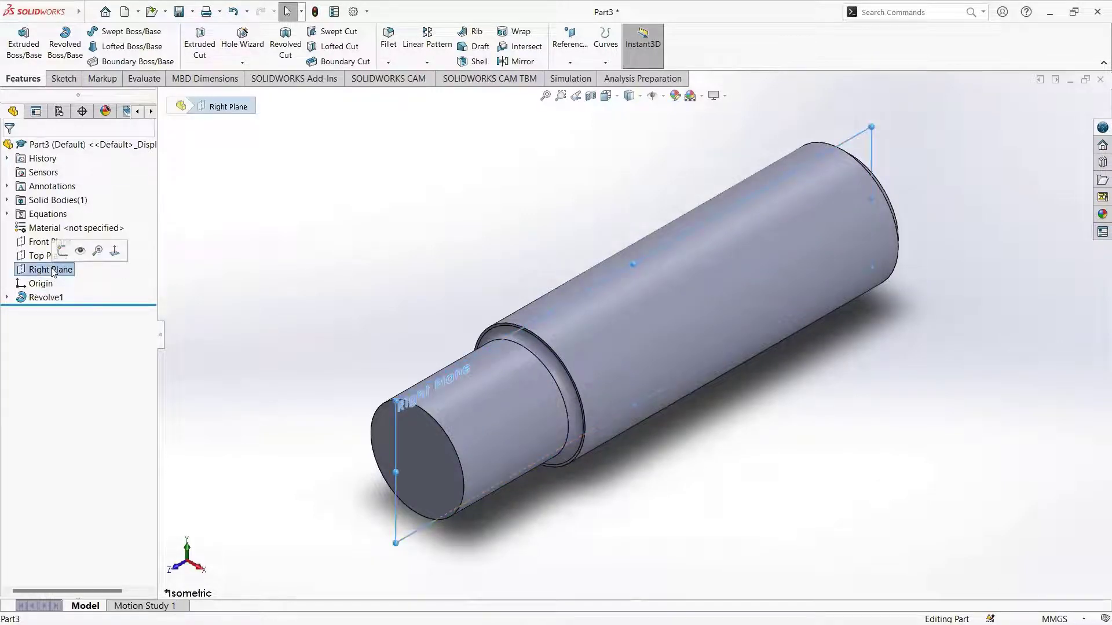
left_click(115, 251)
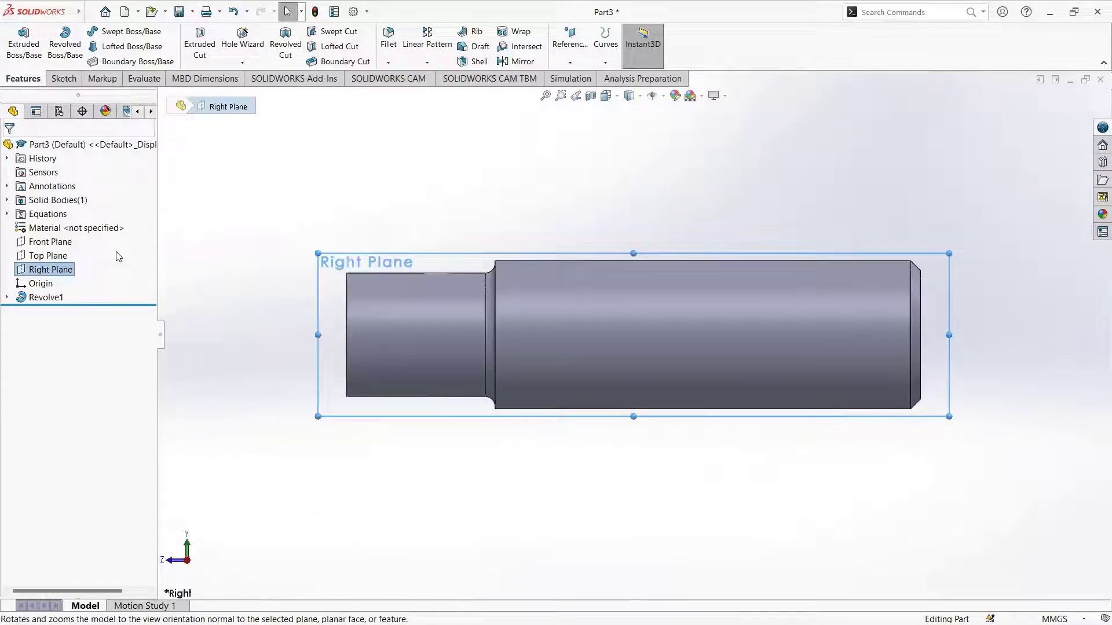
left_click(64, 79)
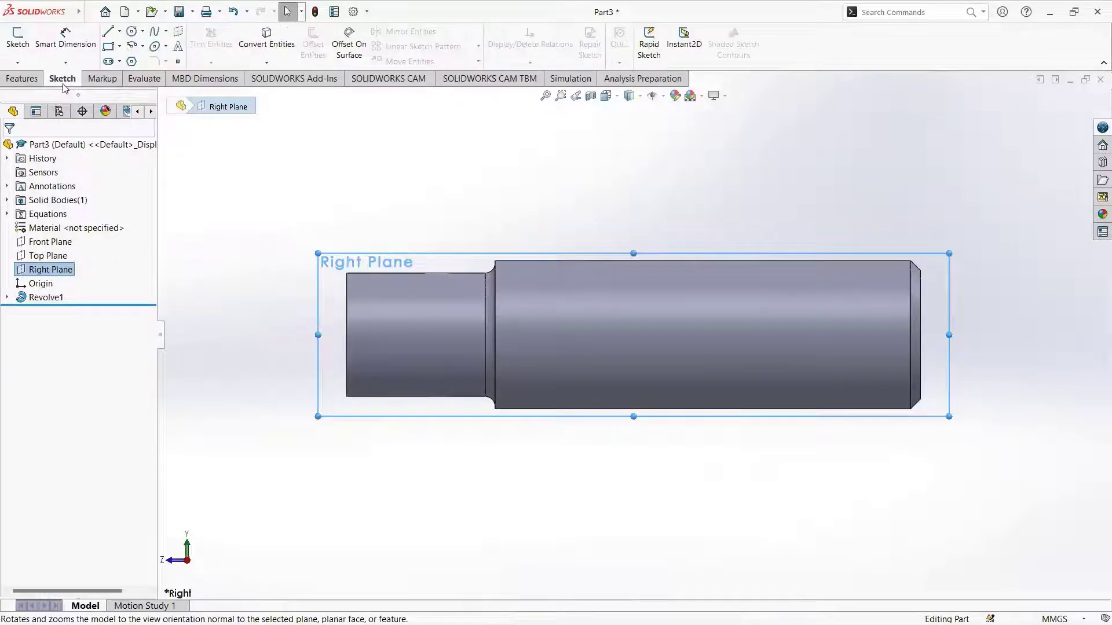
left_click(108, 35)
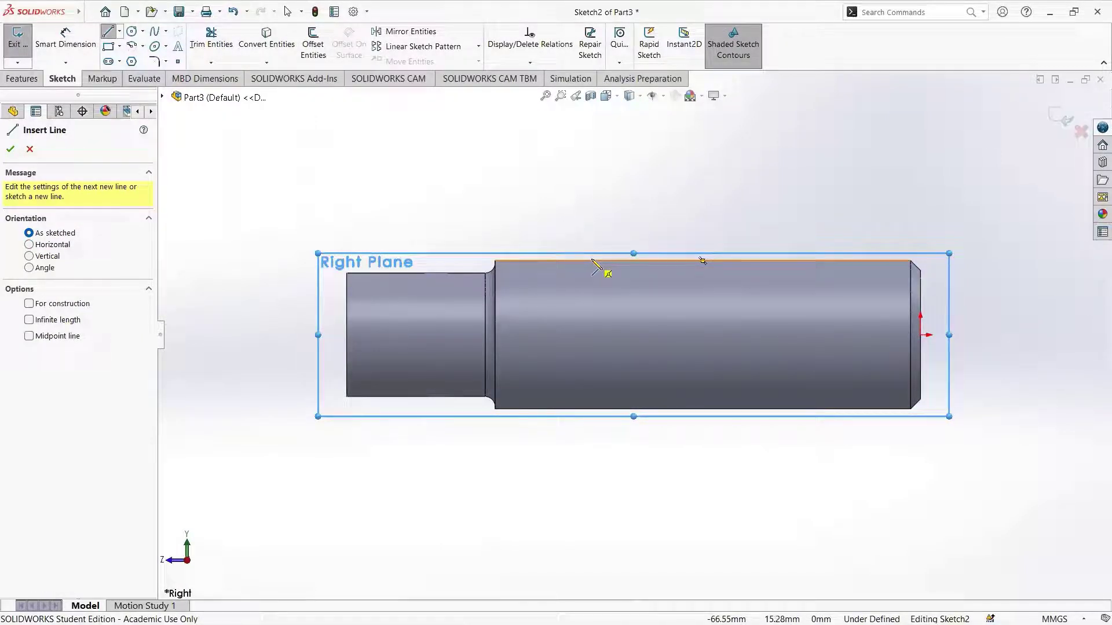
- Draw a vertical line across the larger section and a top line from its upper end
left_click(587, 262)
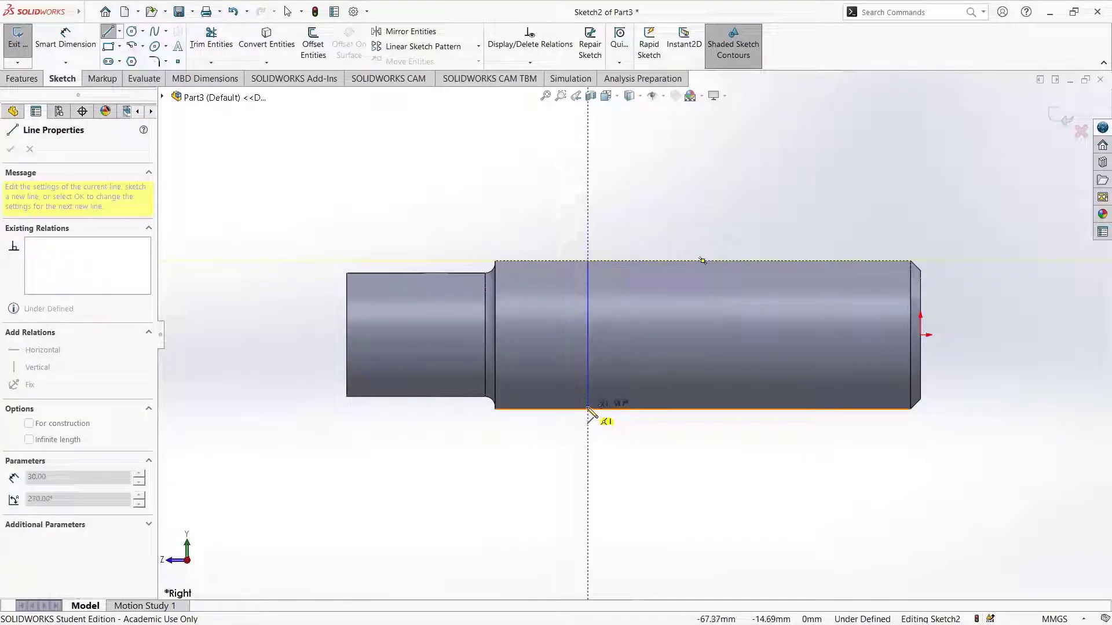
left_click(588, 409)
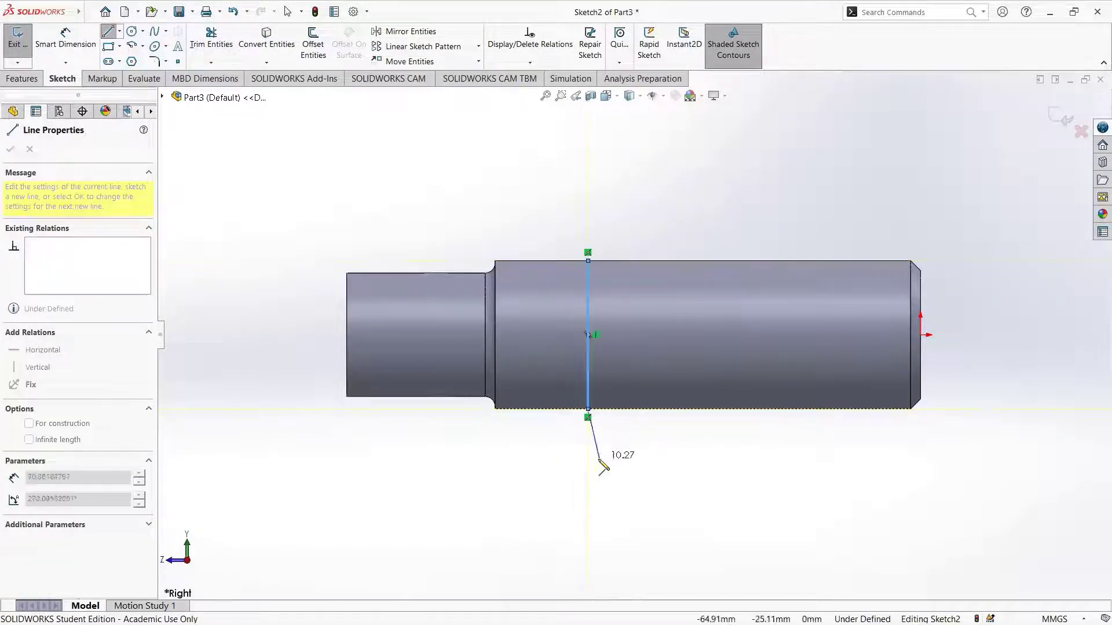
key("Escape")
left_click(107, 31)
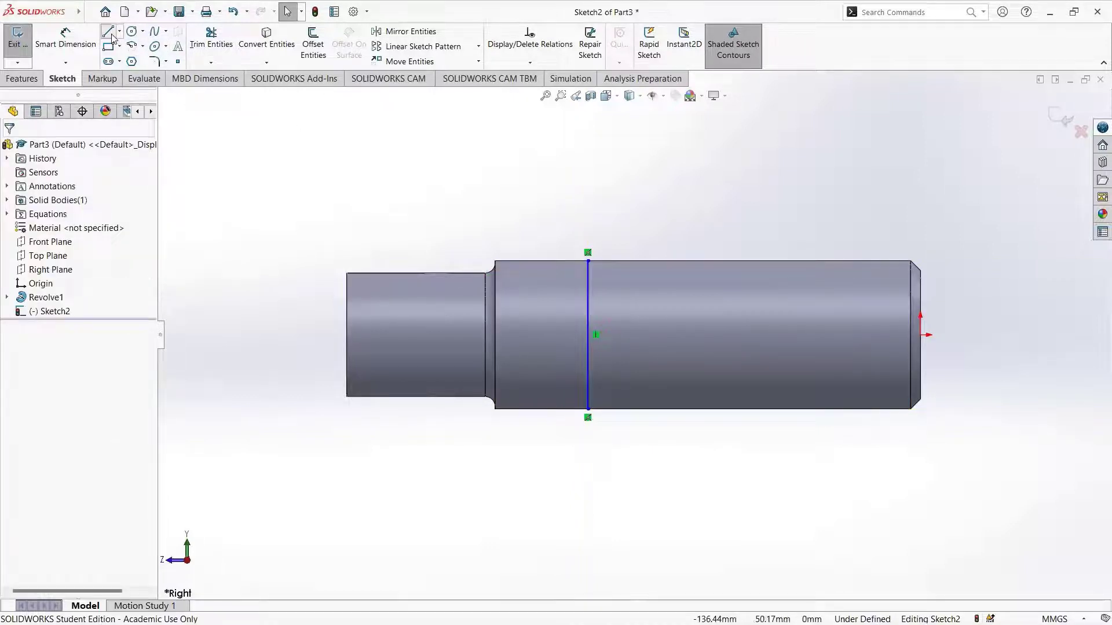
left_click(587, 261)
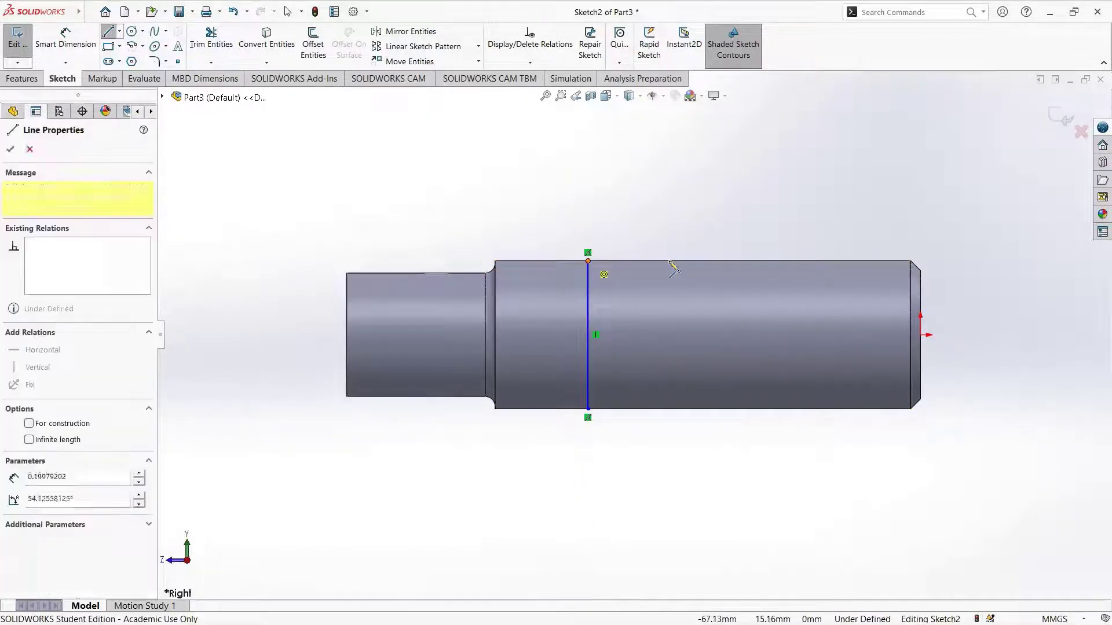
left_click(733, 261)
key("Escape")
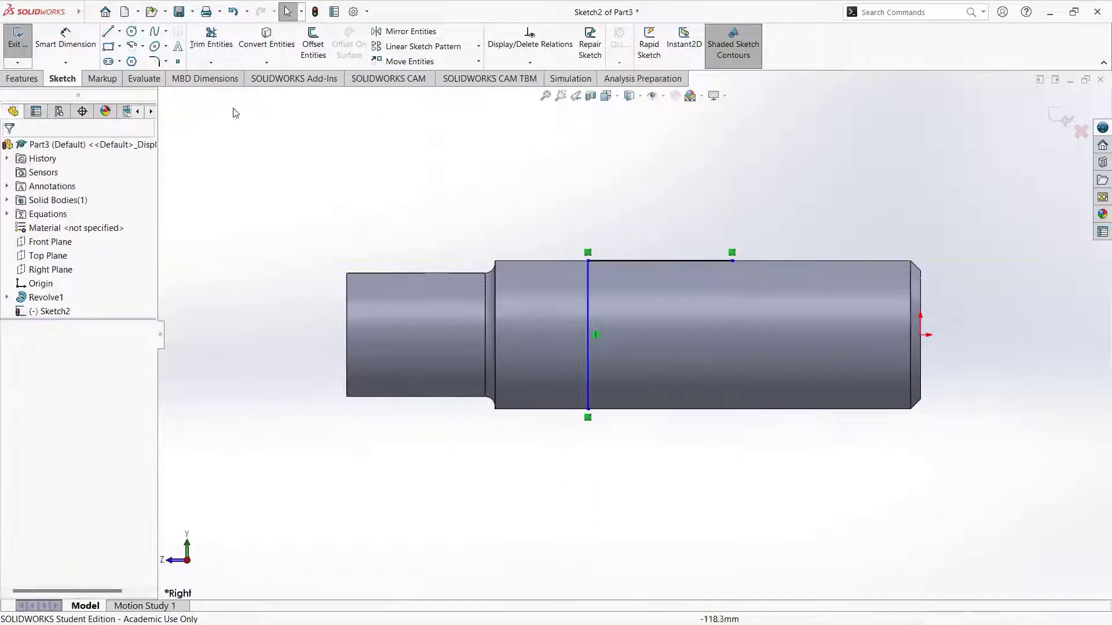
- Add the bottom line and a slanted closing line to complete the four-sided outline
left_click(108, 31)
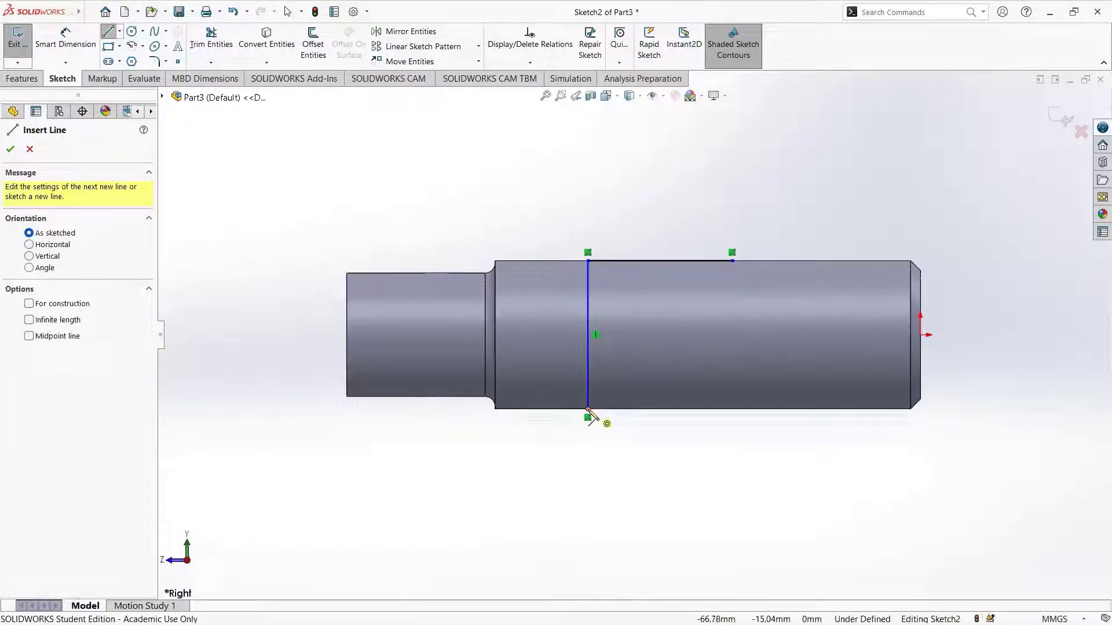
left_click(587, 409)
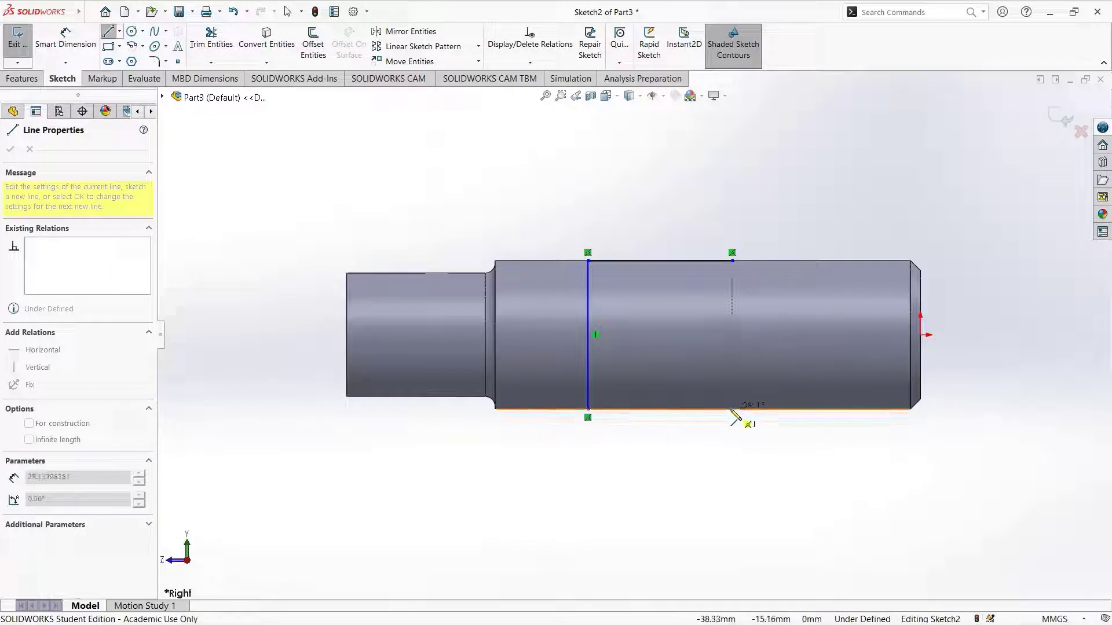
left_click(687, 409)
key("Escape")
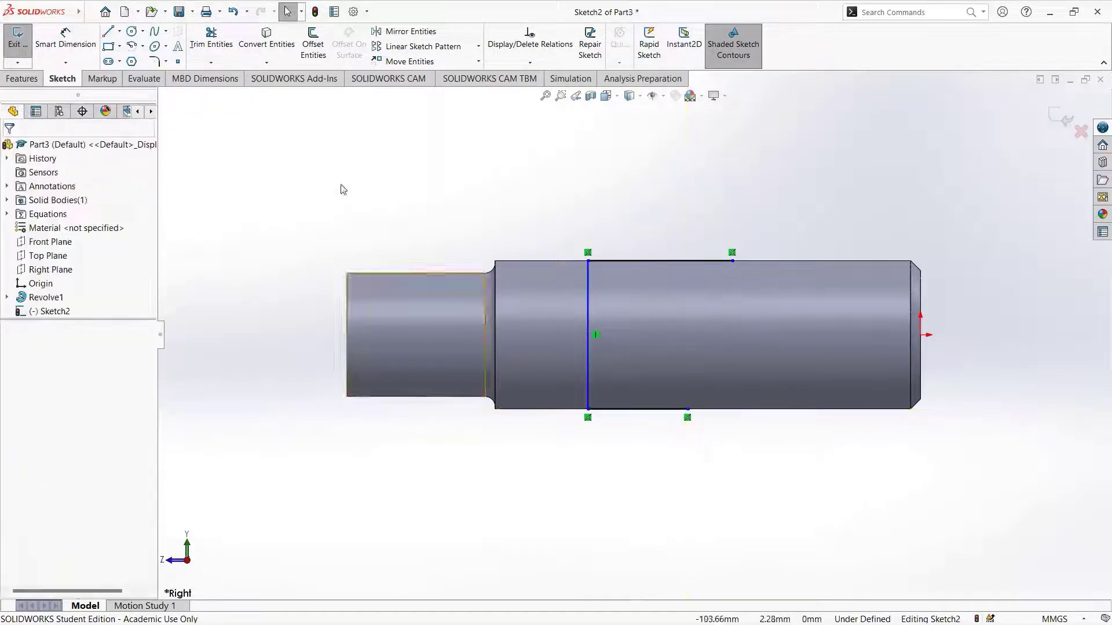
left_click(108, 46)
left_click(115, 31)
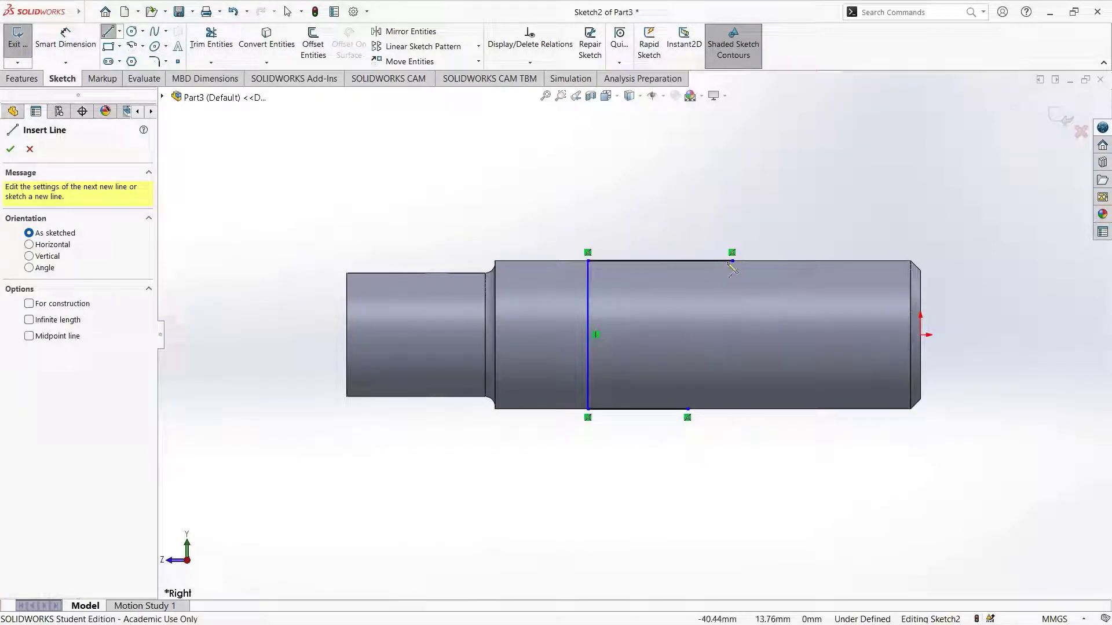
left_click(732, 261)
double_click(689, 411)
key("Escape")
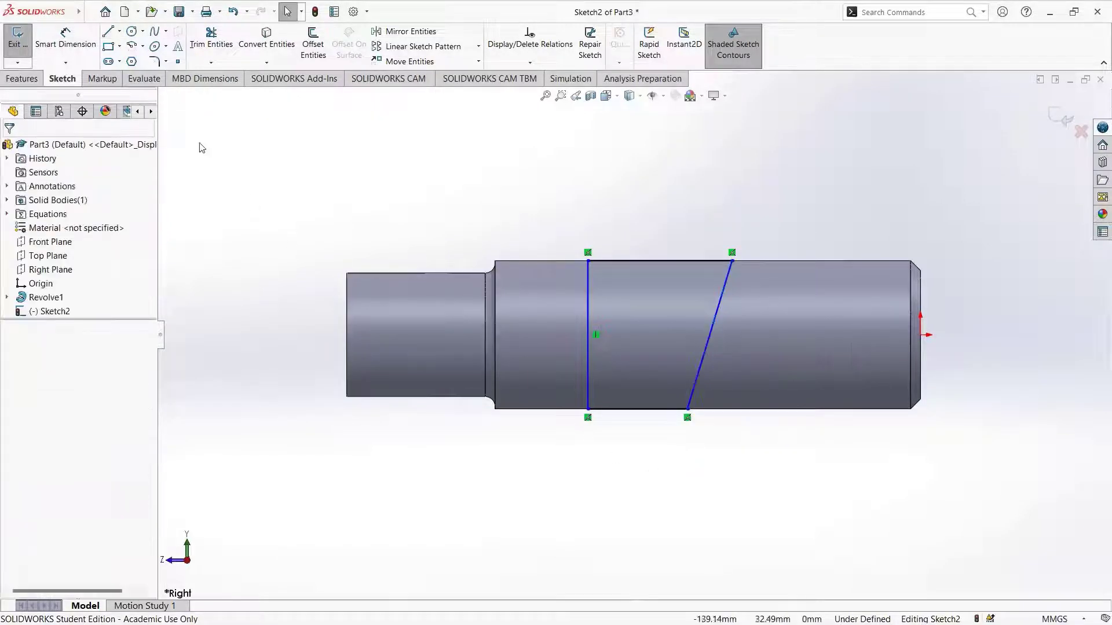
left_click(65, 39)
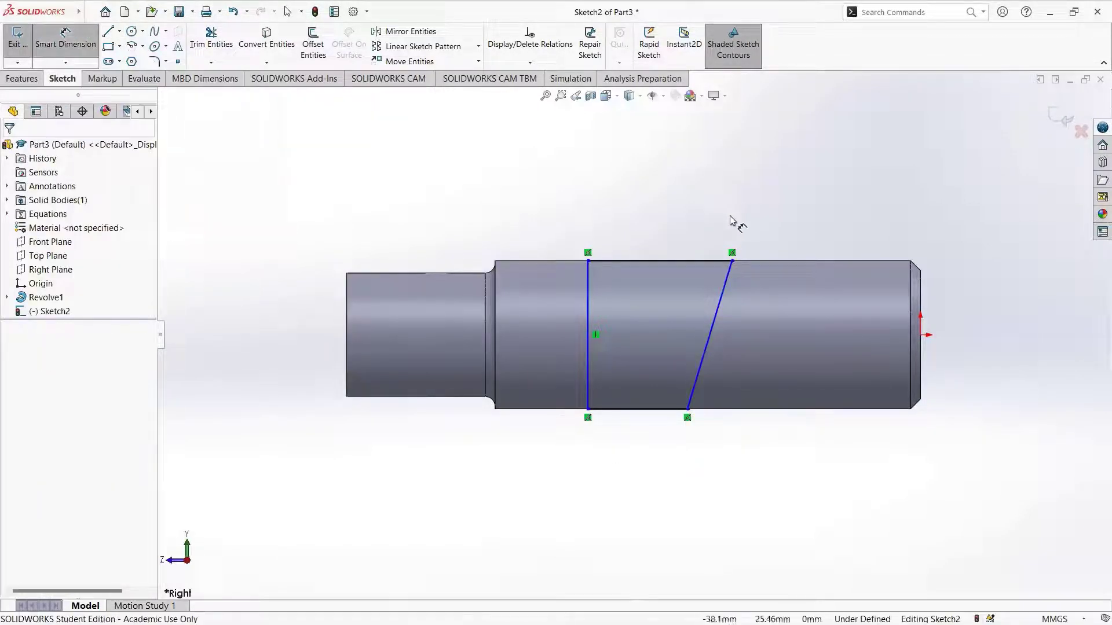
left_click(660, 261)
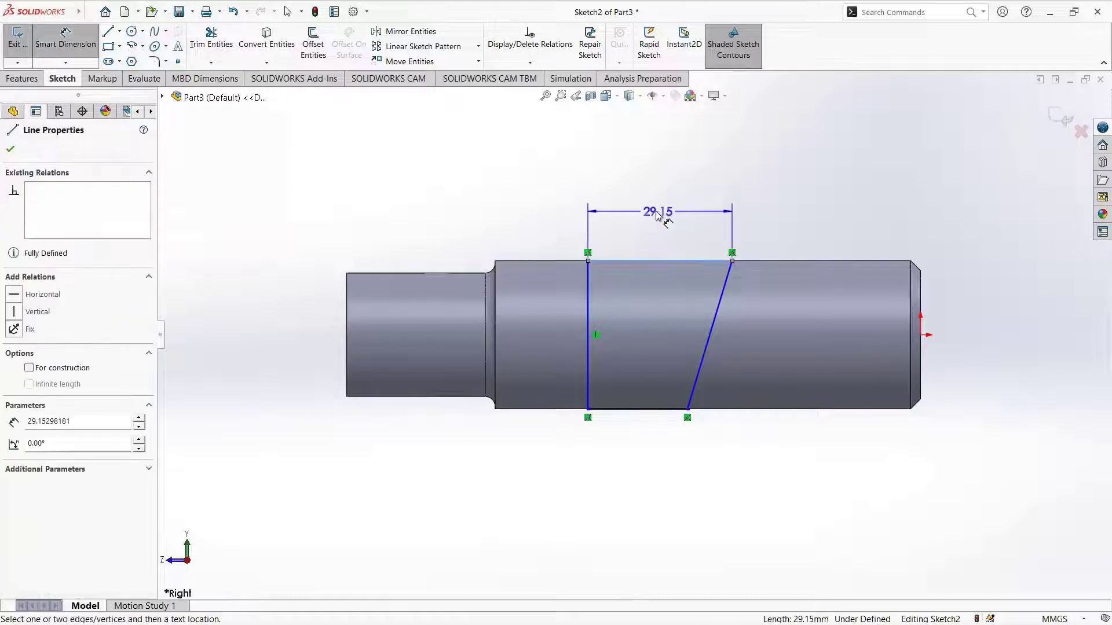
- Dimension the outline's top line to 36.5 mm and its bottom line to 35.5 mm
left_click(657, 215)
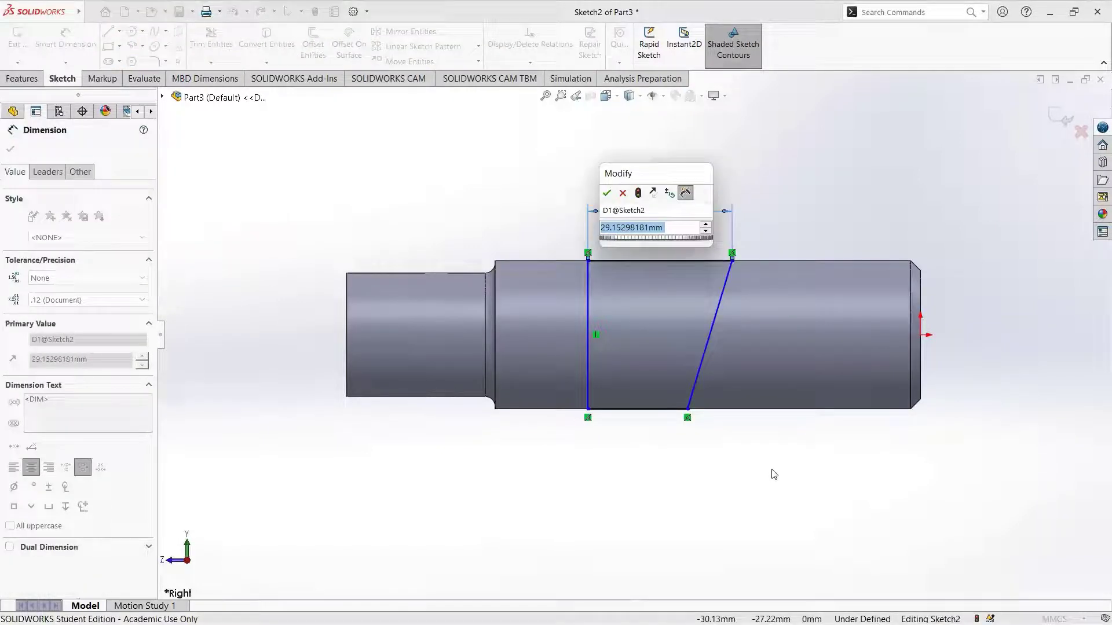
type("36,5")
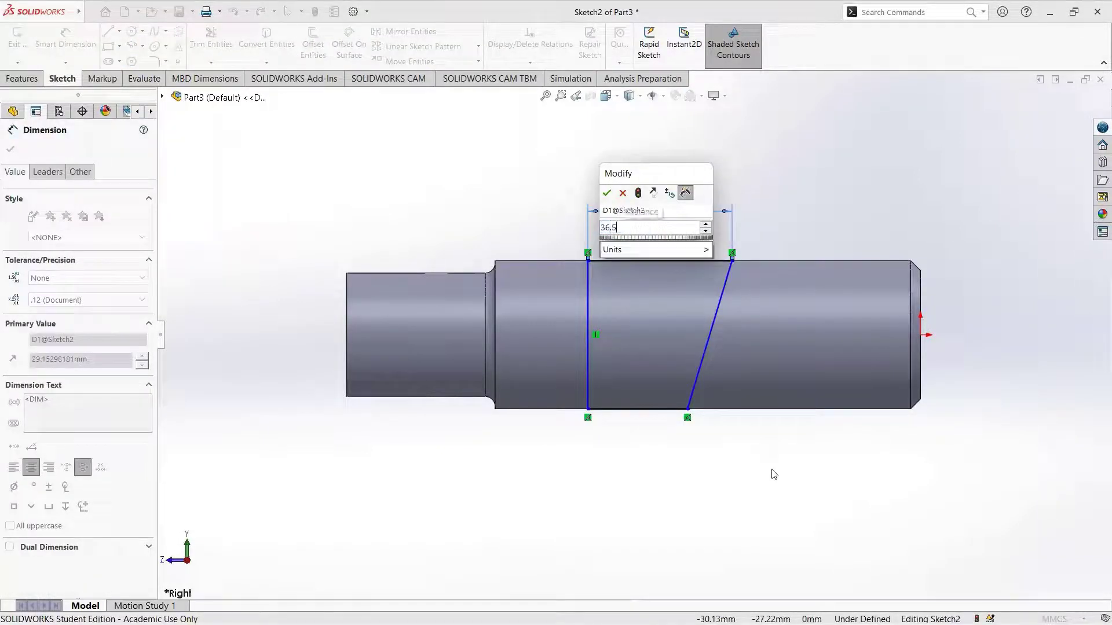
key("Return")
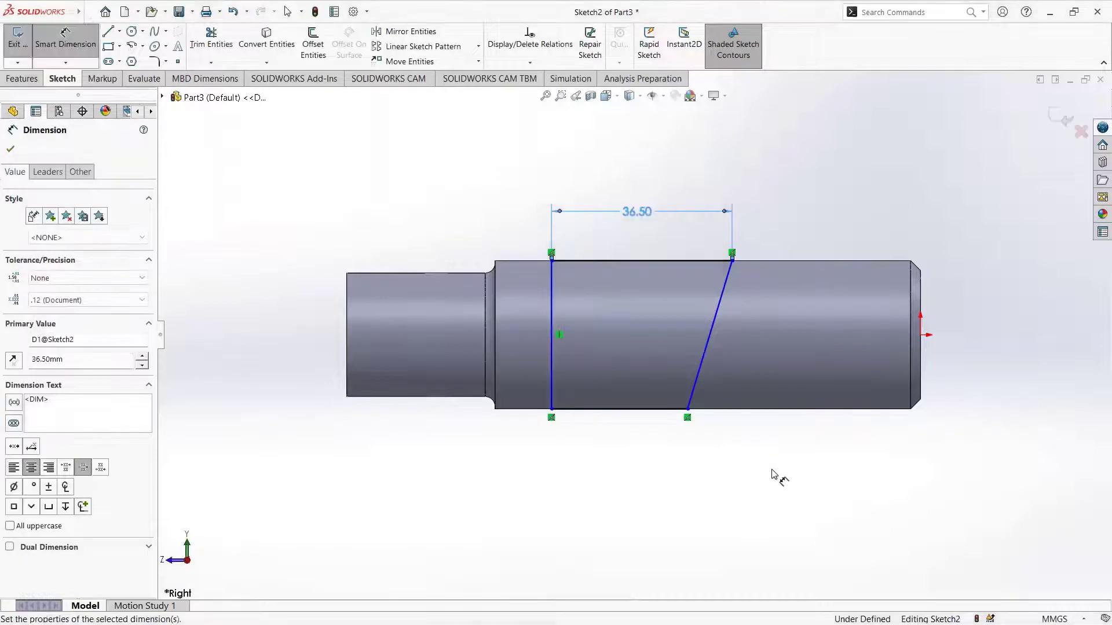
left_click(618, 413)
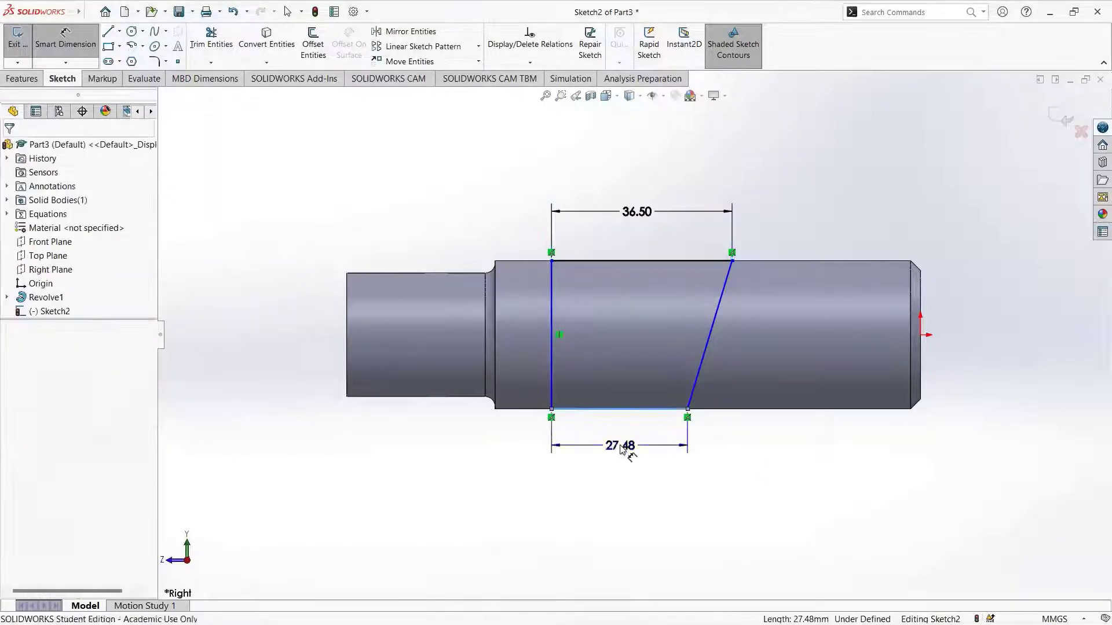
left_click(624, 454)
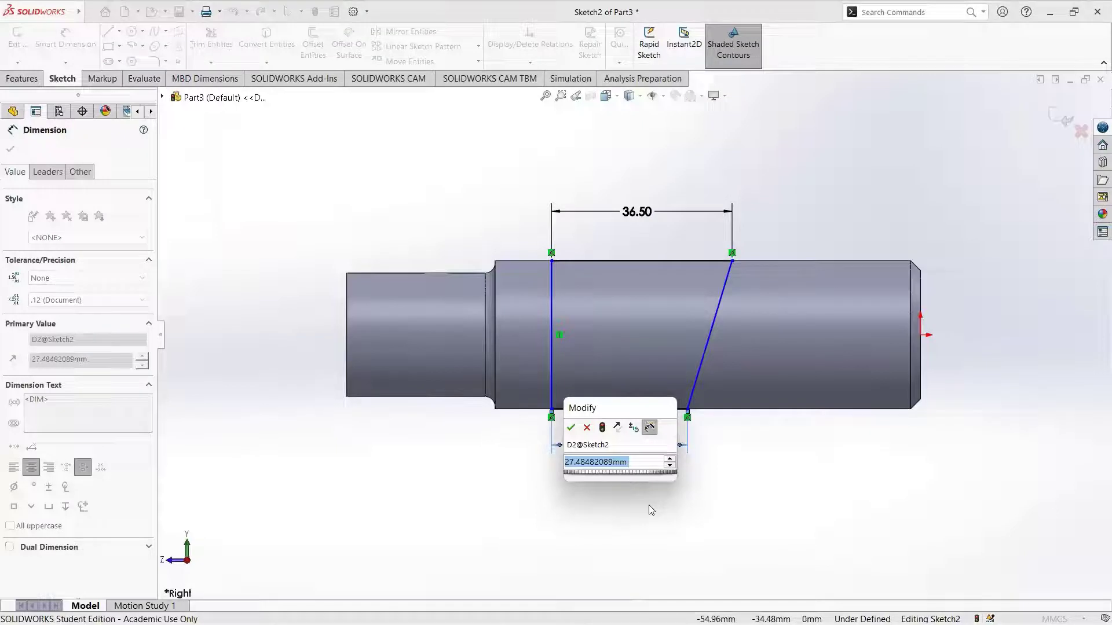
type("35.5")
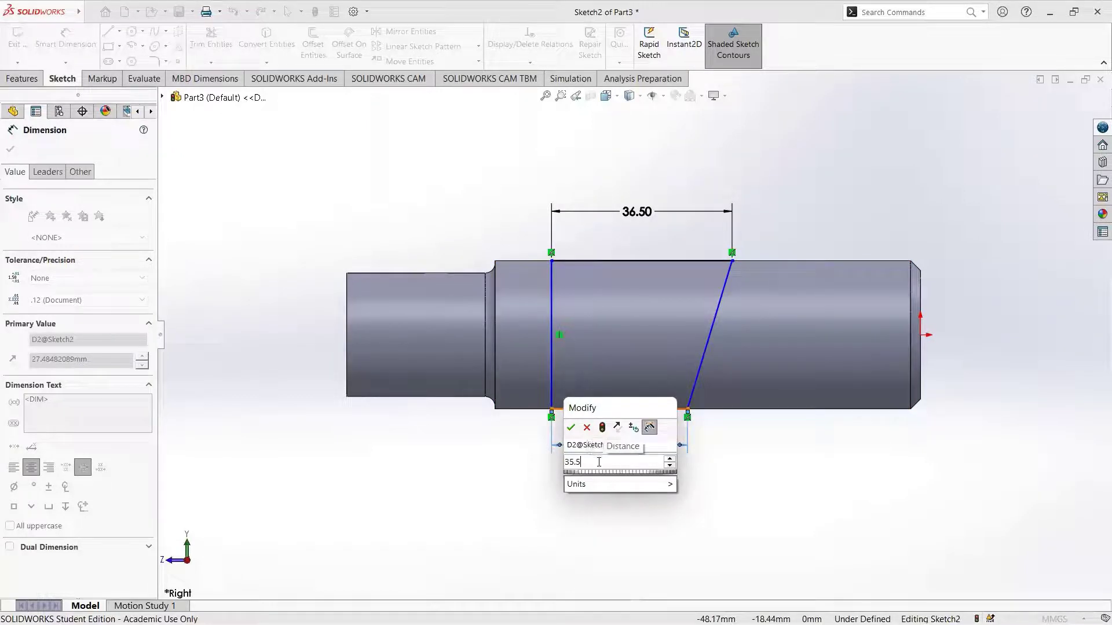
key("Return")
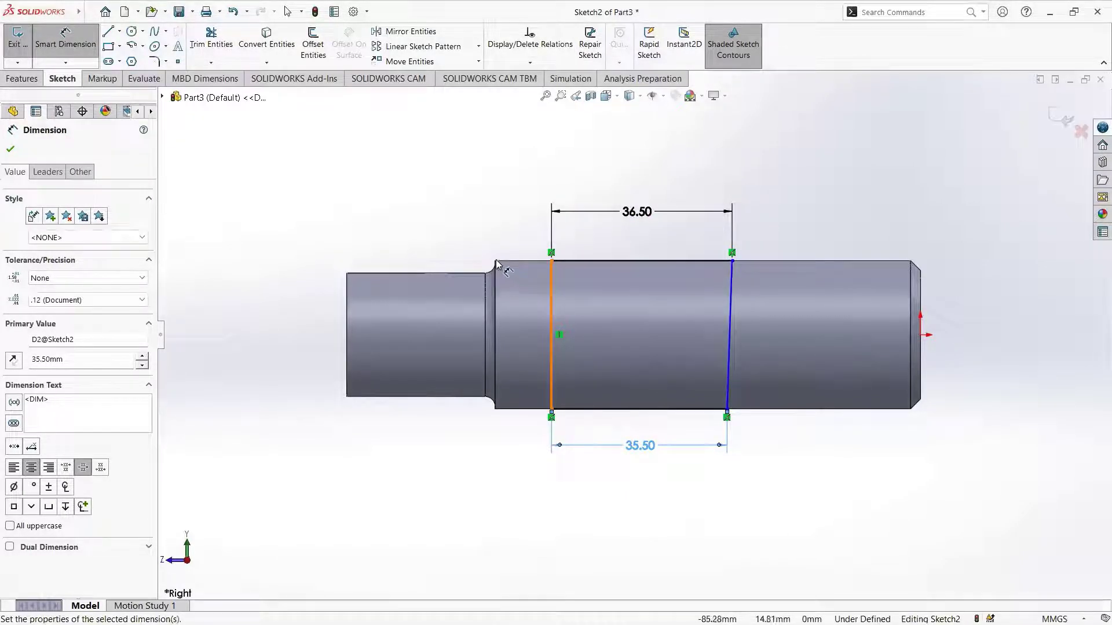
- Dimension the slot sketch's left side 25 mm from the shaft shoulder and exit Sketch2
left_click(550, 262)
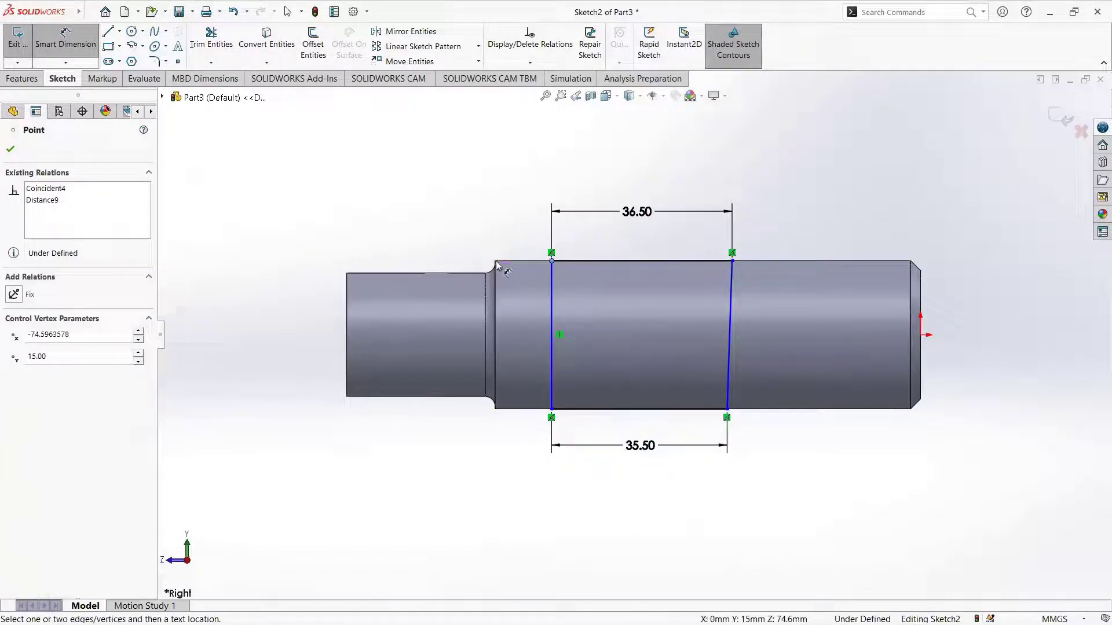
left_click(494, 262)
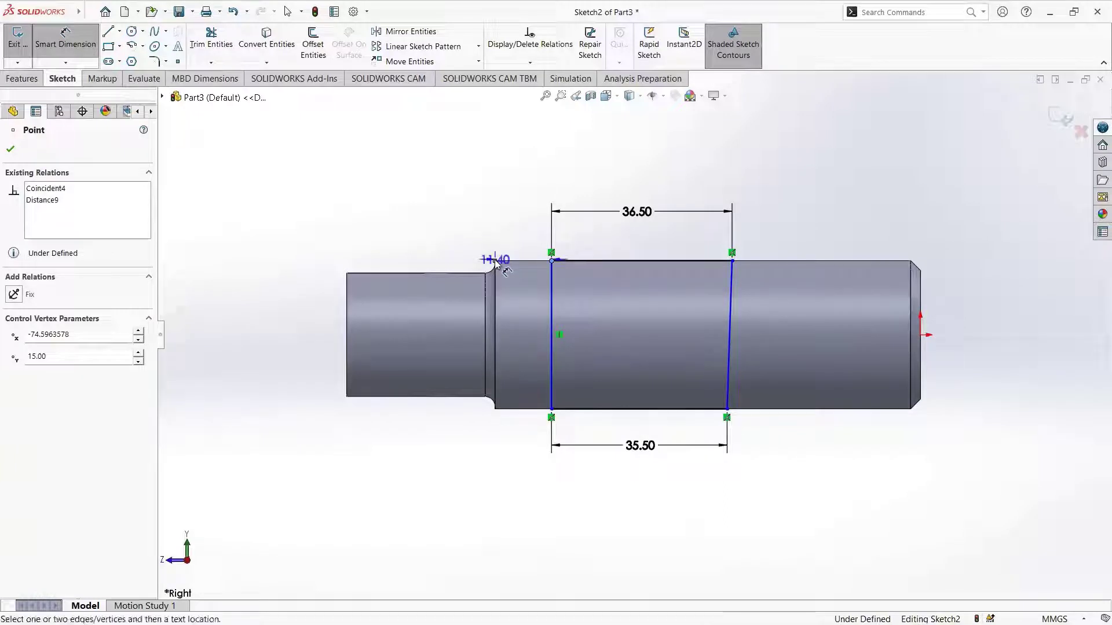
left_click(522, 216)
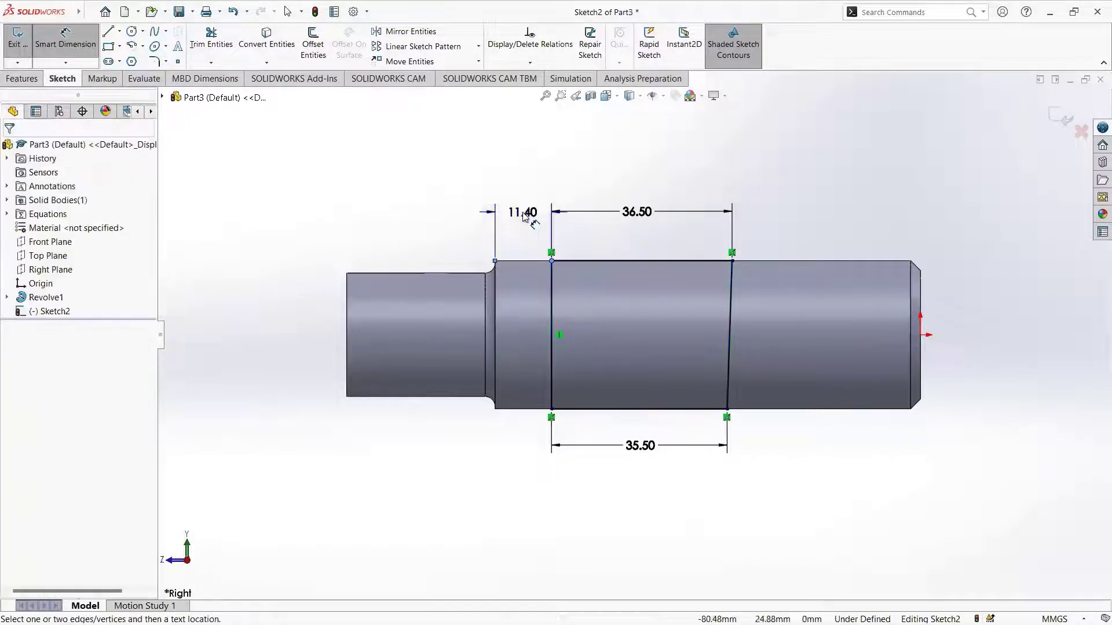
type("25")
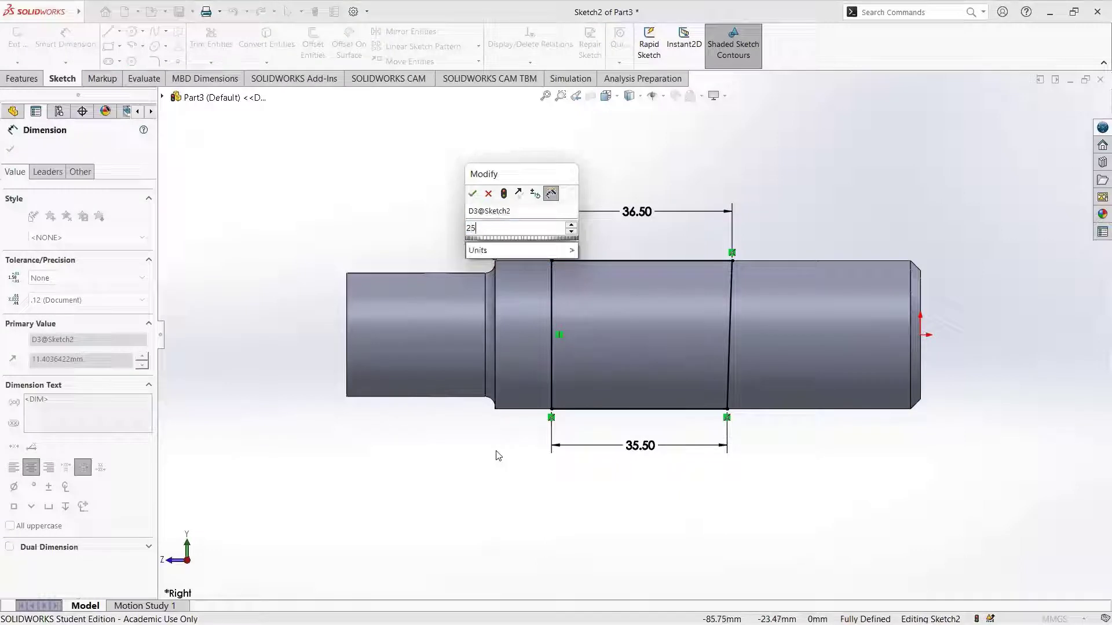
key("Return")
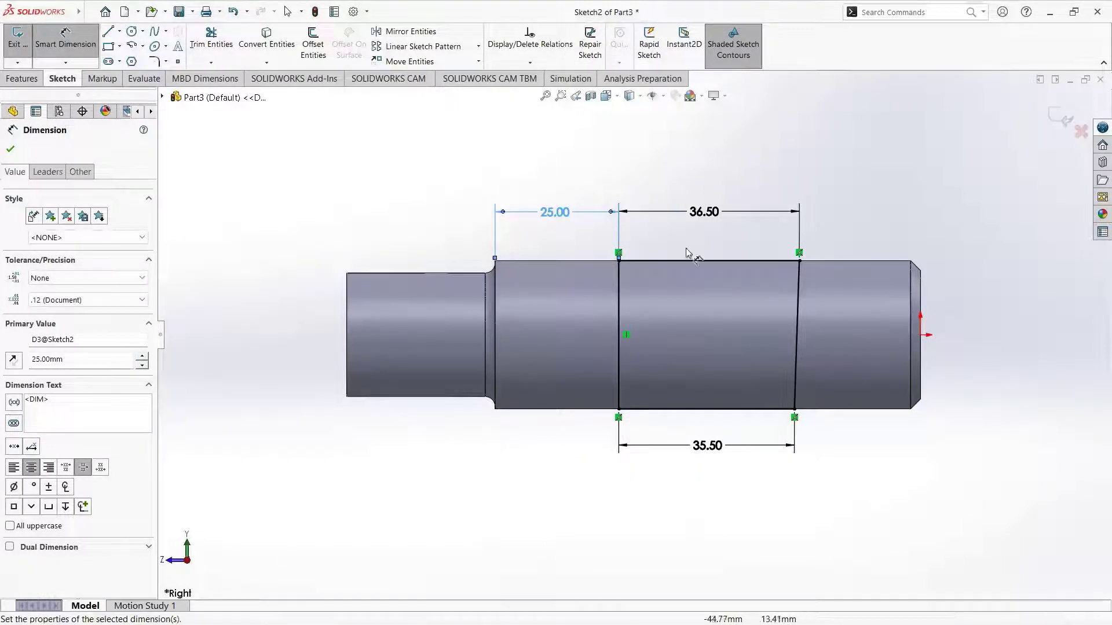
left_click(11, 150)
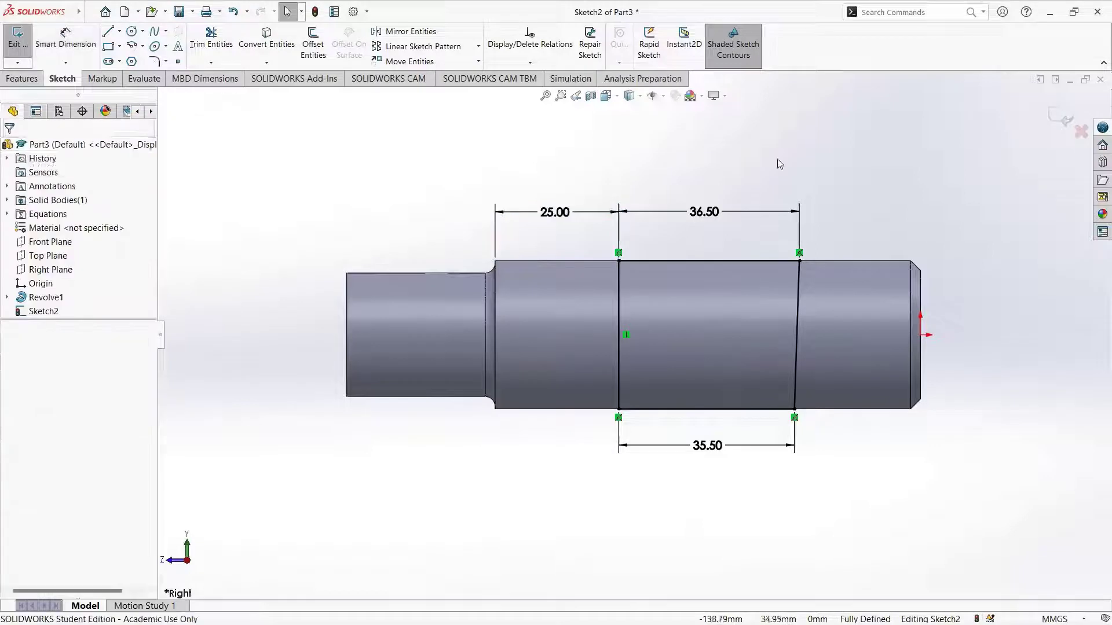
left_click(1057, 118)
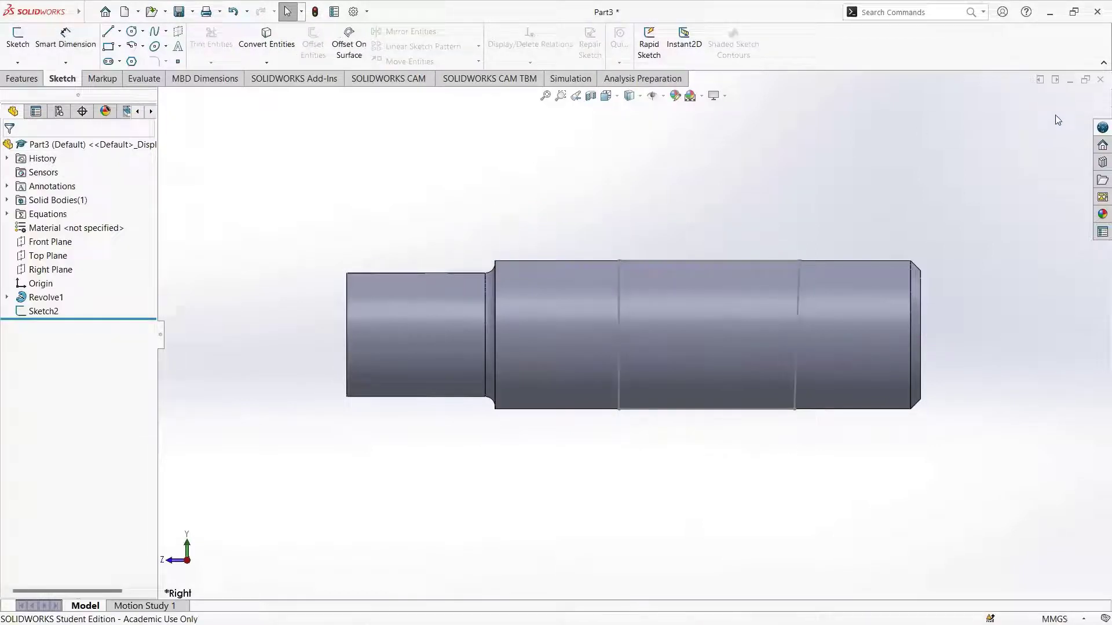
- Switch to the Isometric view and select Sketch2 in the FeatureManager tree
left_click(607, 96)
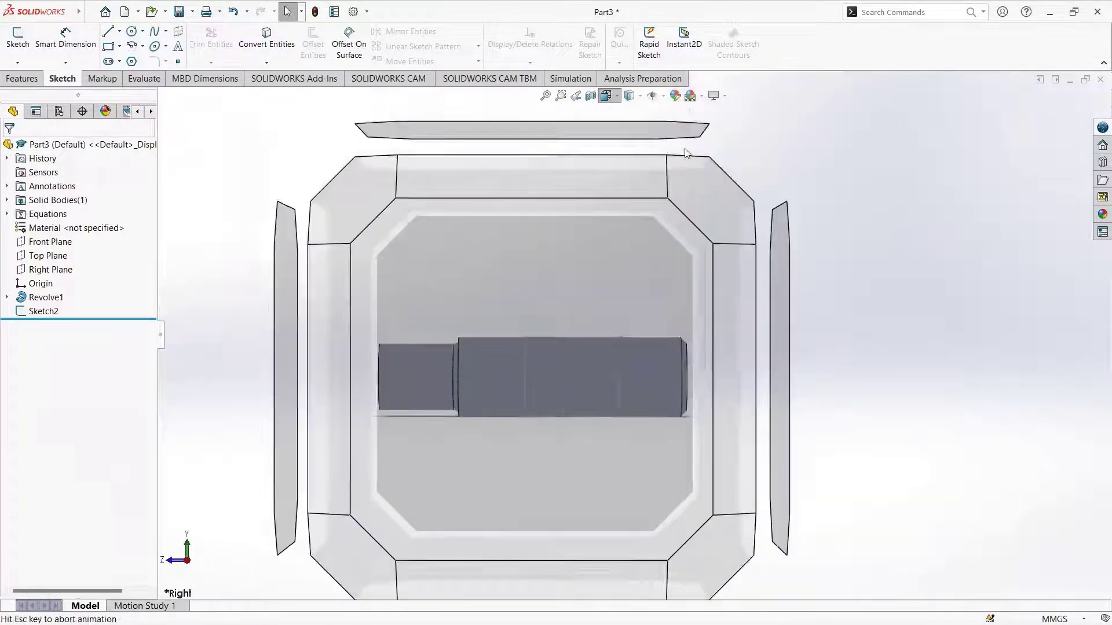
left_click(672, 129)
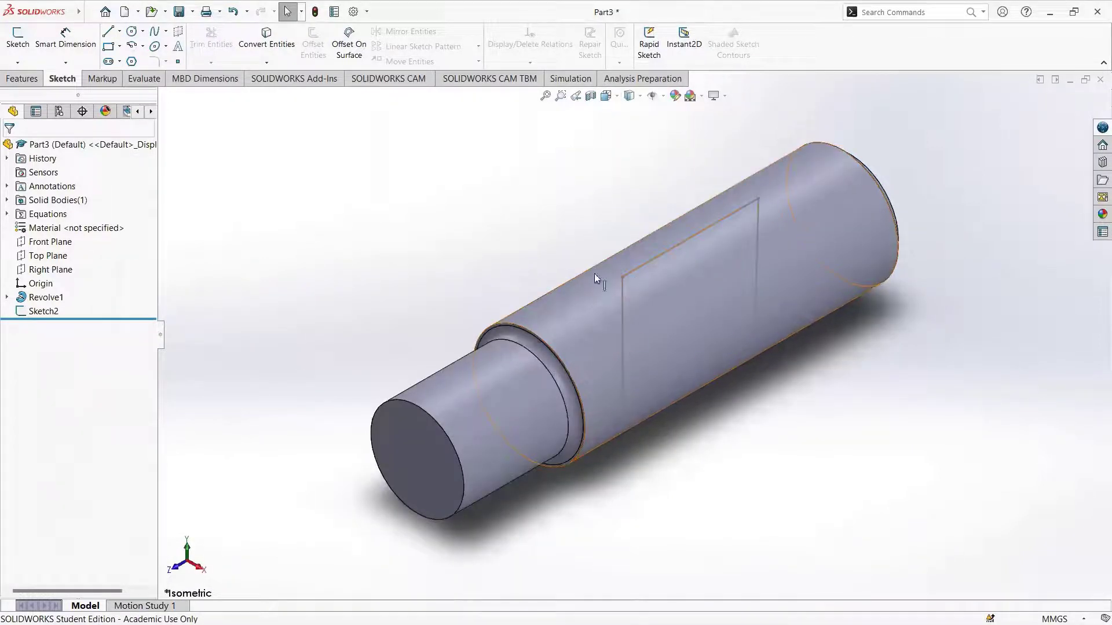
left_click(40, 314)
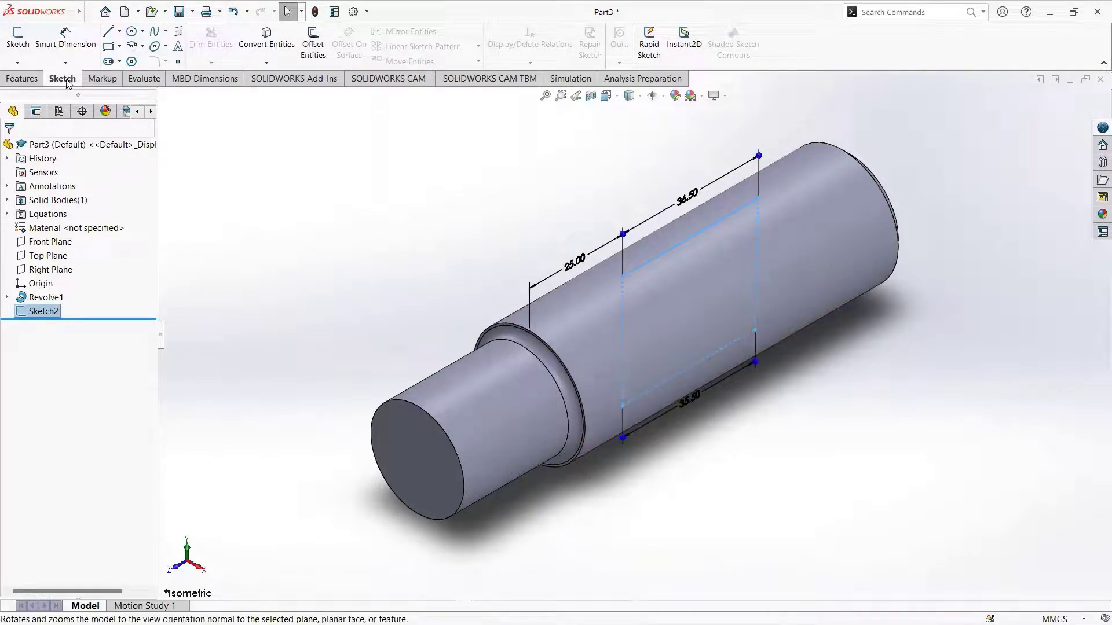
left_click(21, 78)
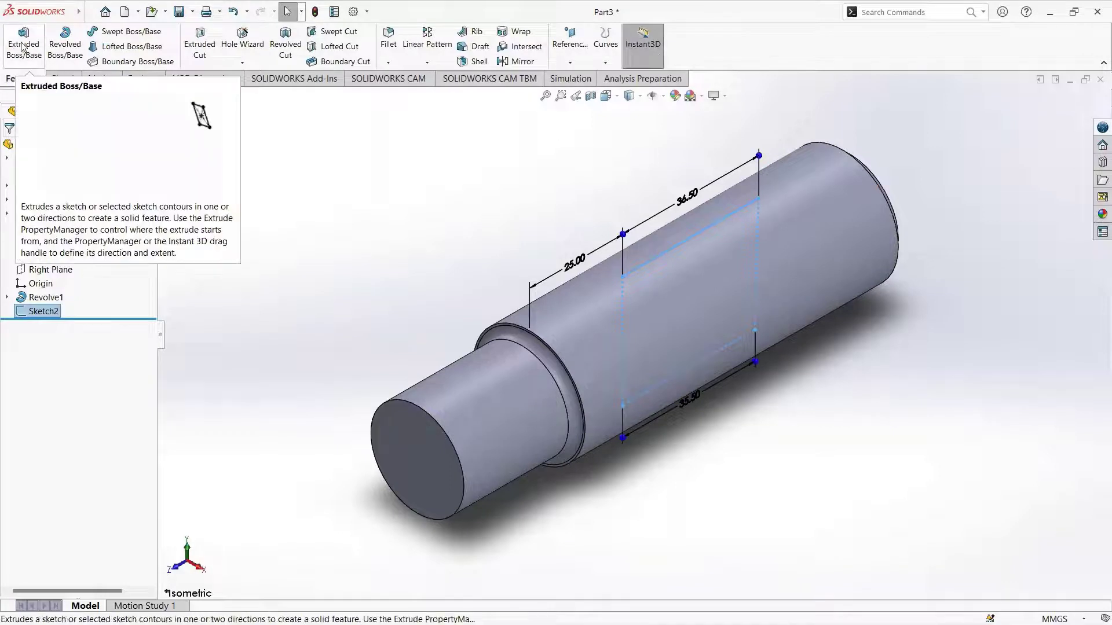
- Extrude-cut Sketch2 6 mm deep with a Mid Plane end condition to form the keyway slot
left_click(202, 56)
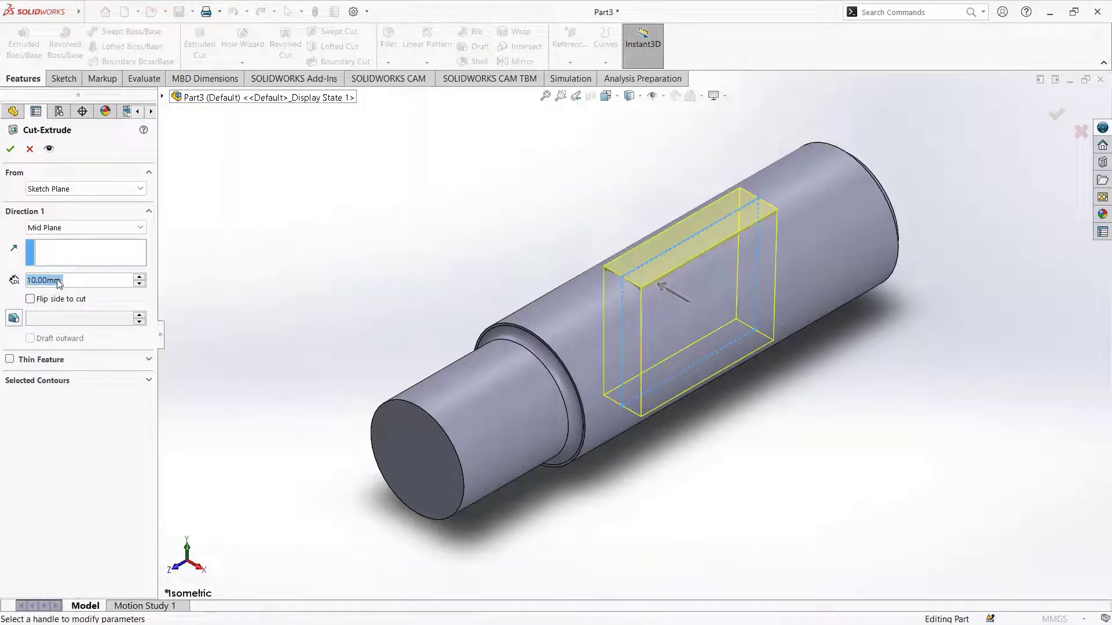
type("6")
key("Return")
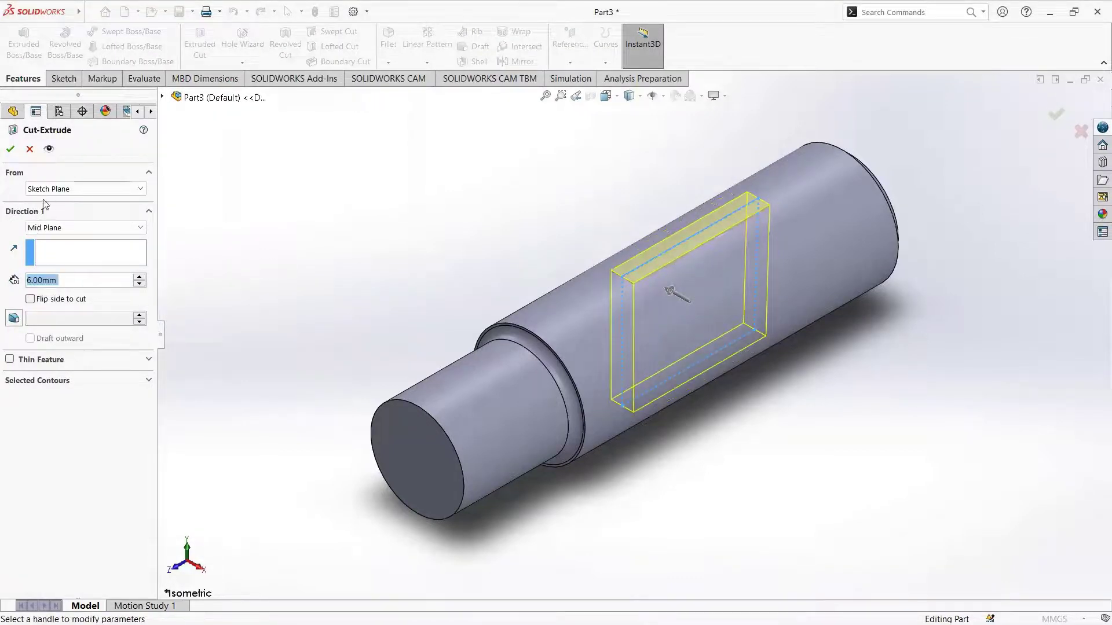
left_click(116, 227)
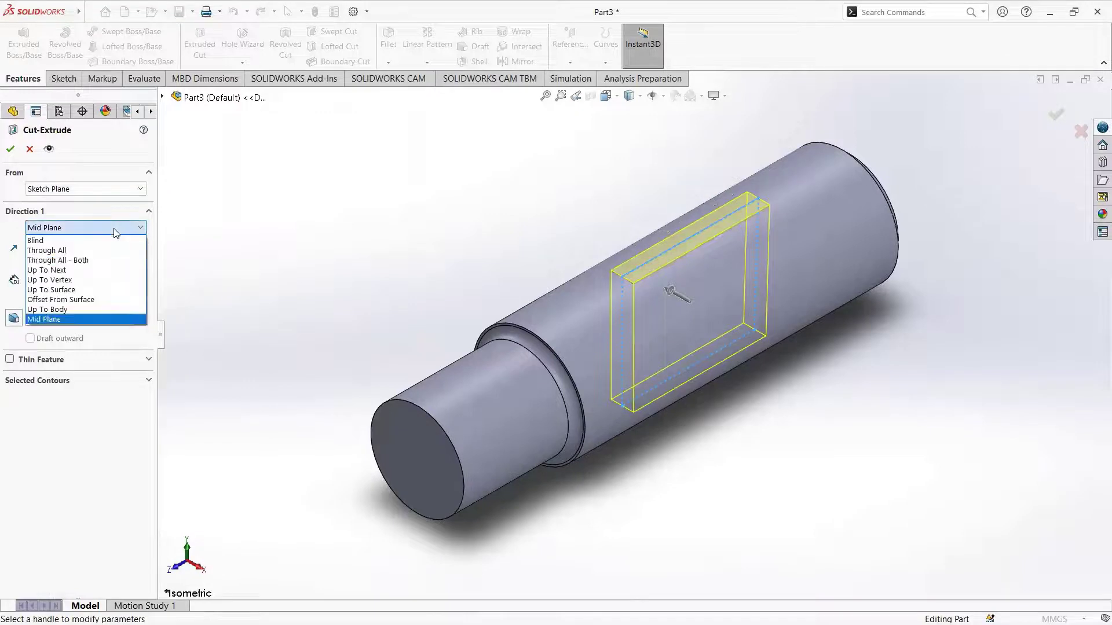
left_click(87, 318)
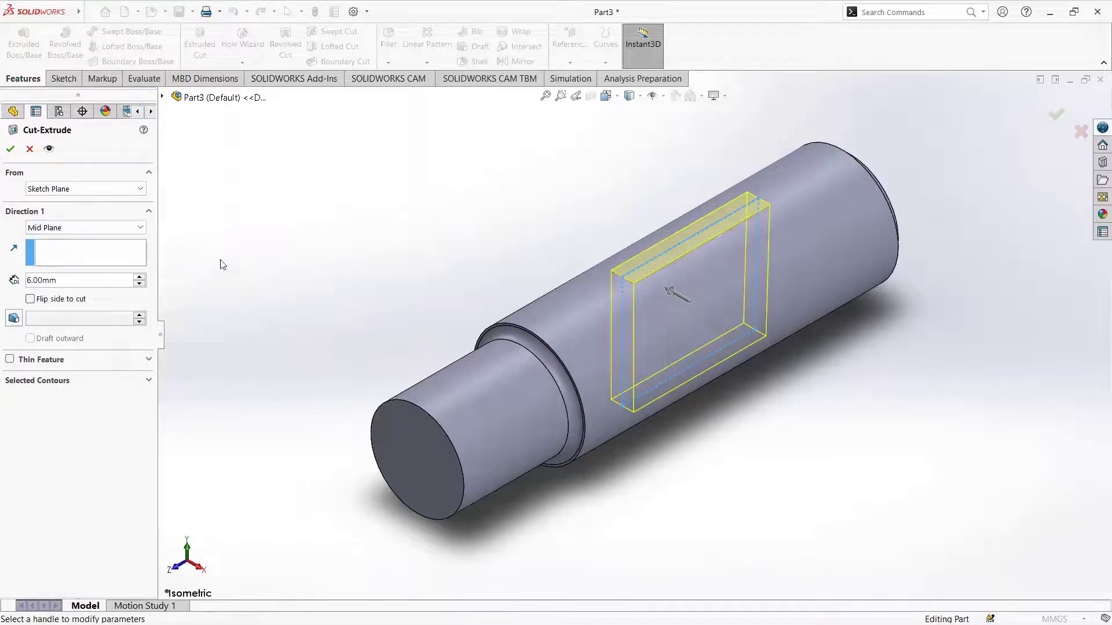
left_click(10, 149)
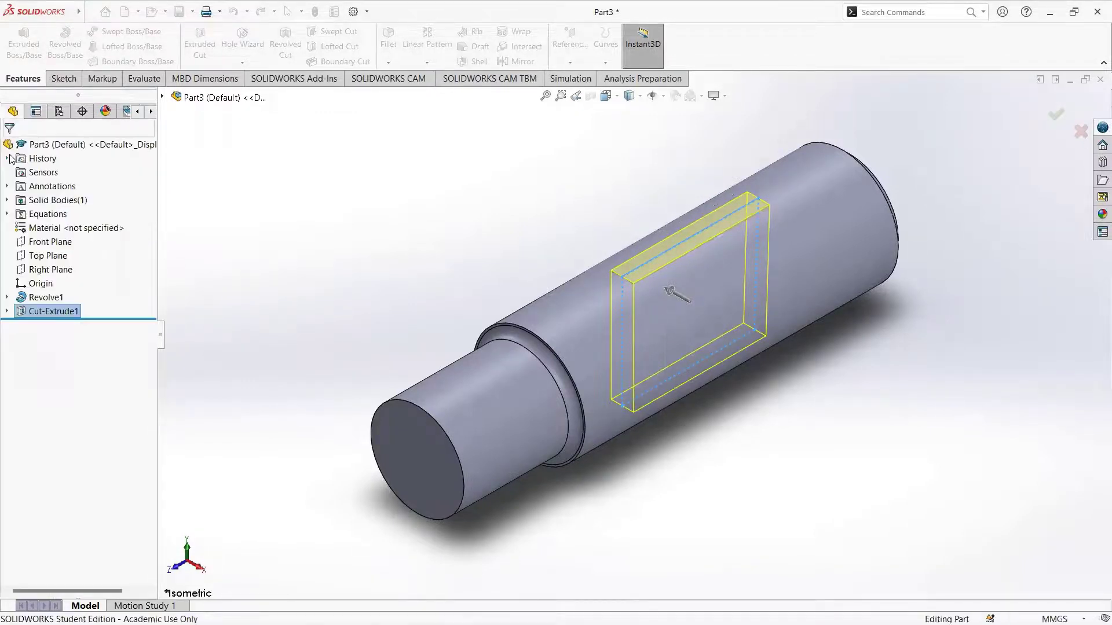
left_click(478, 244)
mouse_move(561, 209)
middle_mouse_down()
mouse_move(568, 390)
mouse_move(544, 364)
mouse_move(578, 243)
mouse_move(546, 256)
mouse_move(566, 203)
middle_mouse_up()
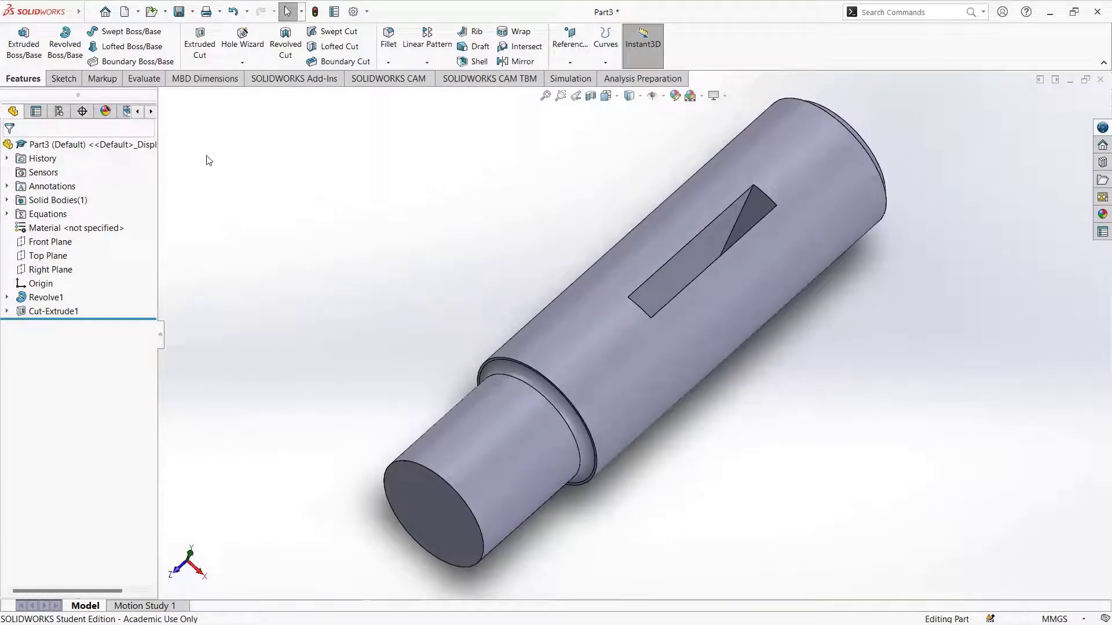
left_click(388, 61)
- Start a 3 mm fillet on the slot's first end edge
left_click(414, 81)
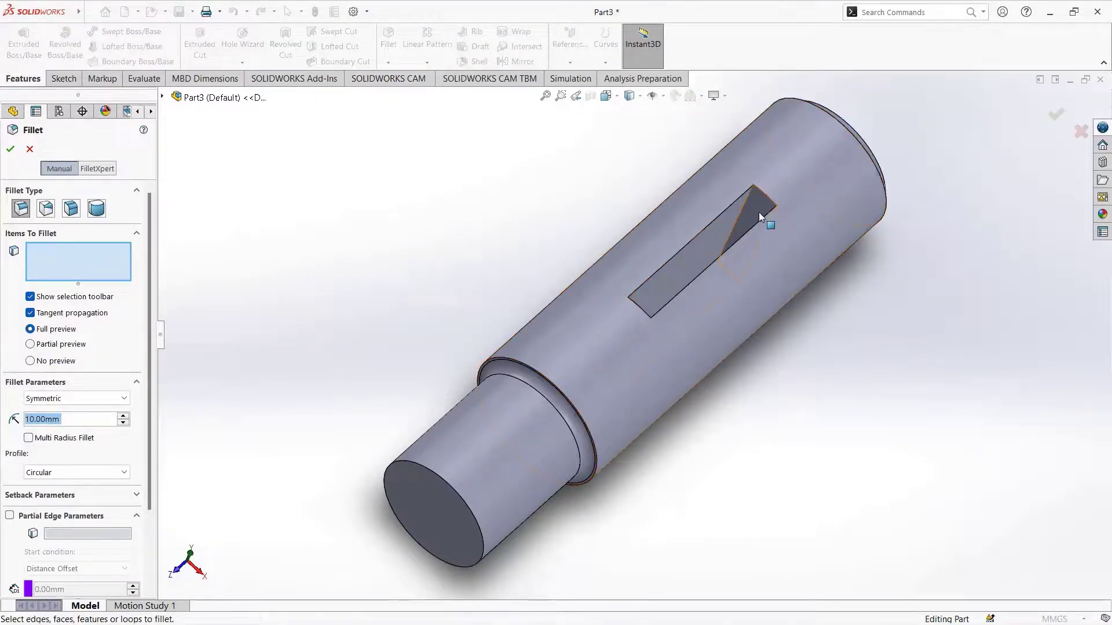
left_click(741, 213)
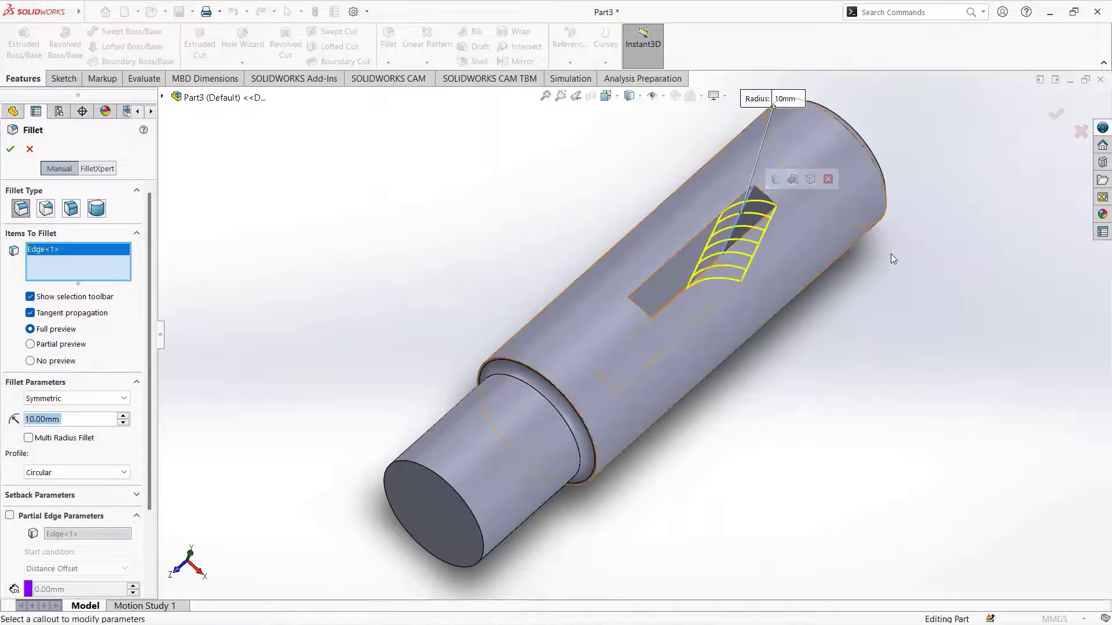
type("3")
key("Return")
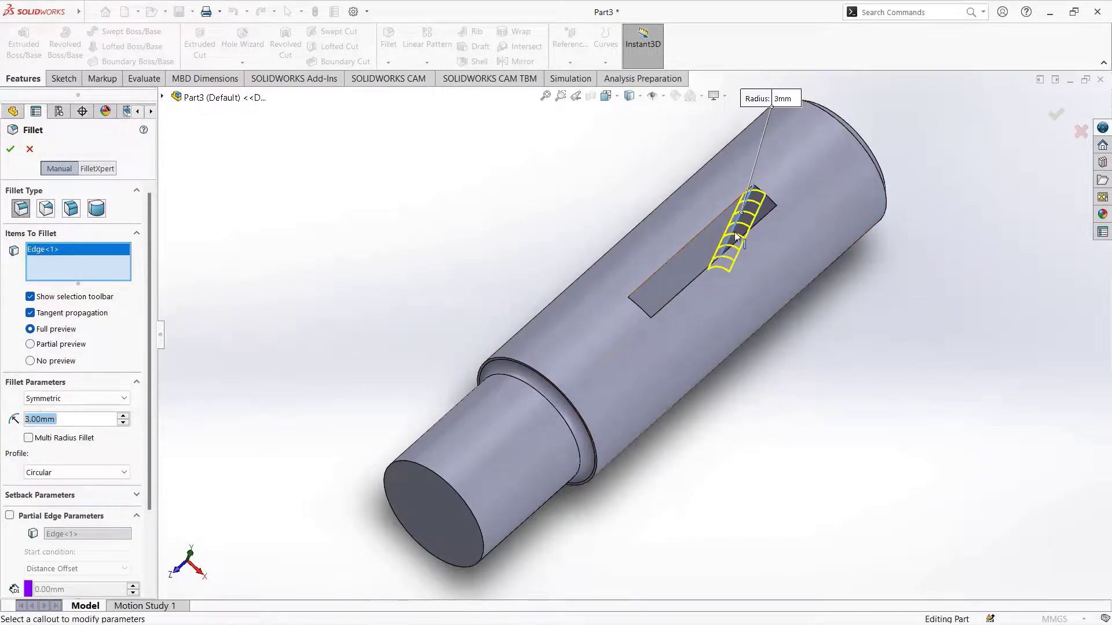
- Add the remaining three slot edges to the 3 mm fillet and apply it
middle_click_drag(887, 367, 599, 356)
scroll(599, 347, "up", 2)
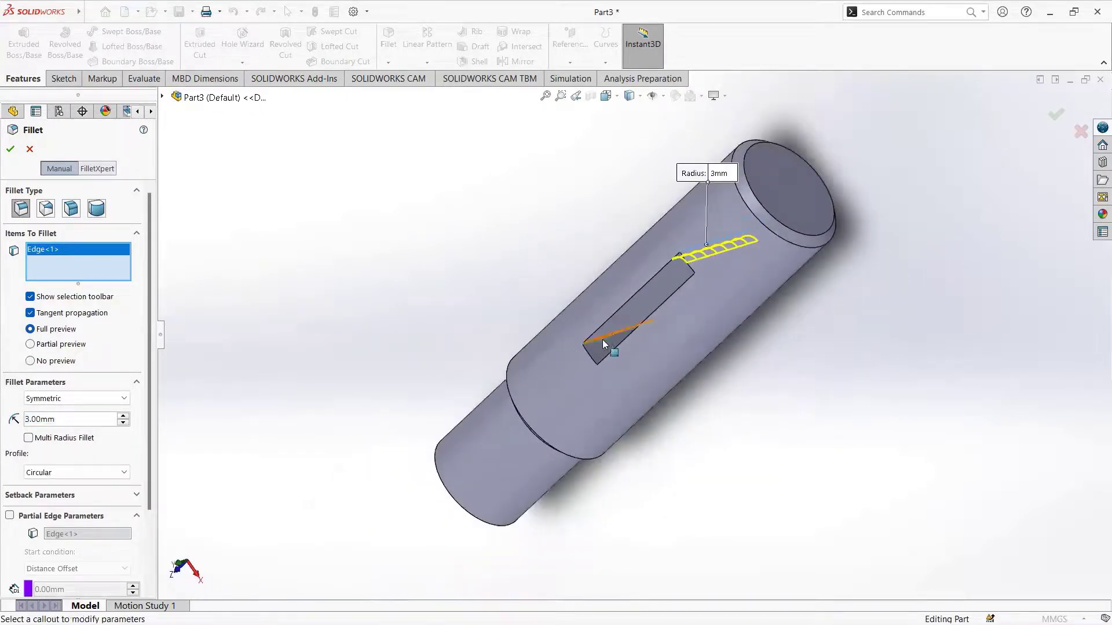
left_click(602, 342)
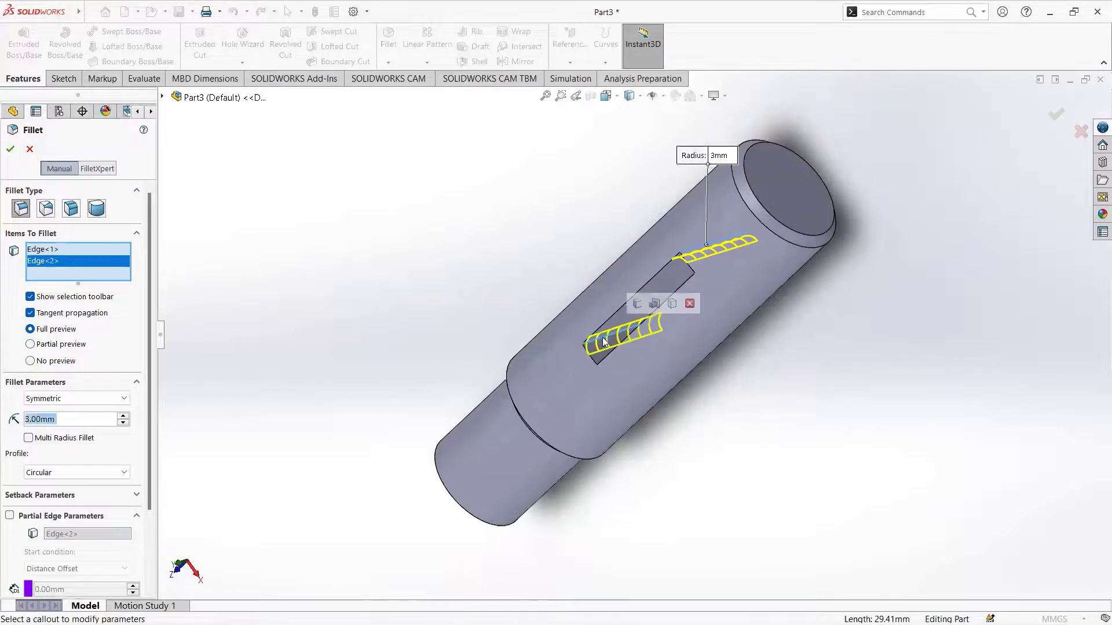
middle_click_drag(561, 205, 632, 237)
left_click(623, 361)
scroll(721, 315, "down", 3)
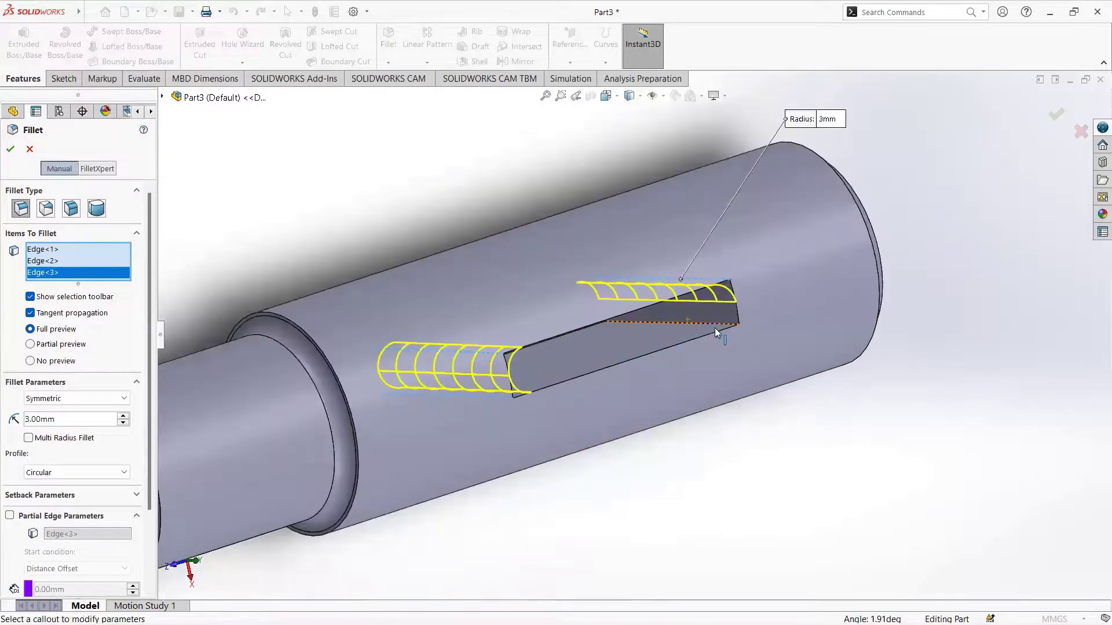
left_click(699, 321)
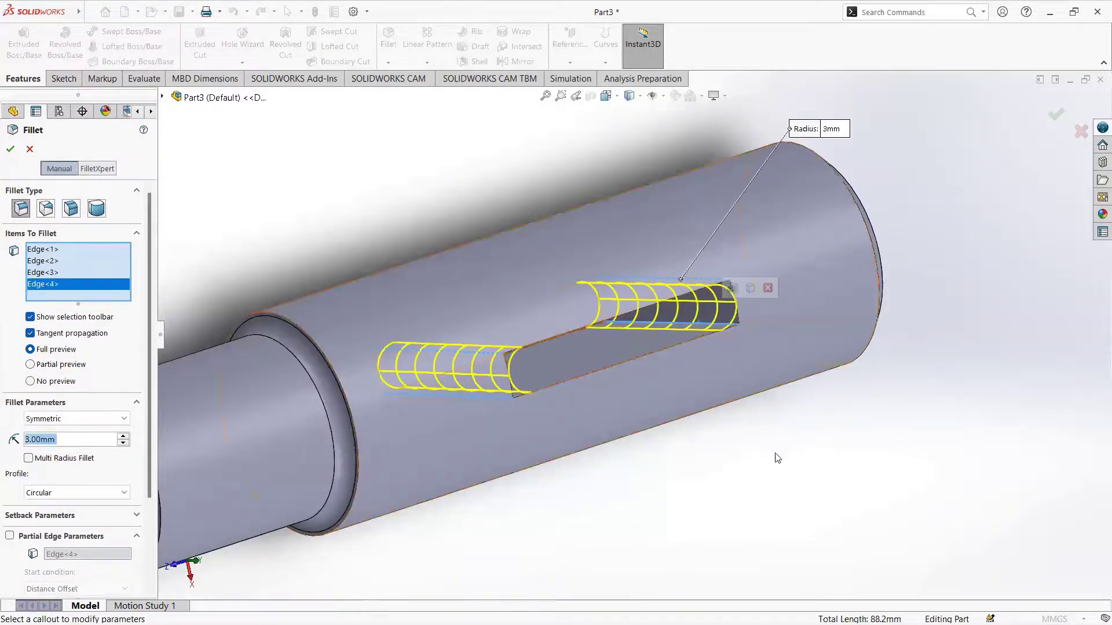
middle_click_drag(766, 437, 550, 288)
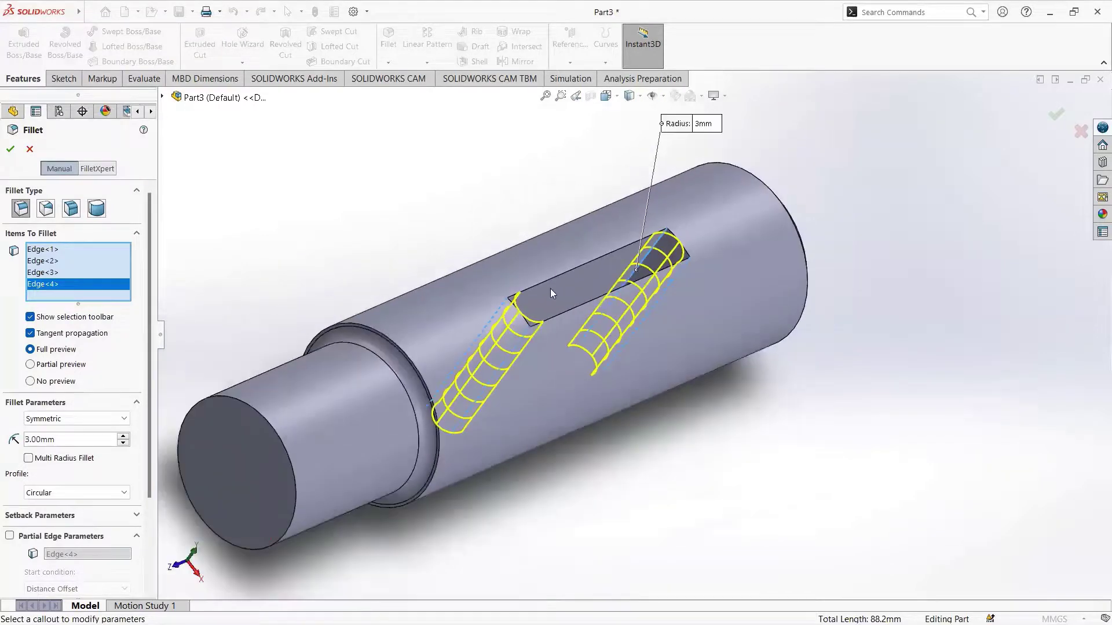
left_click(10, 151)
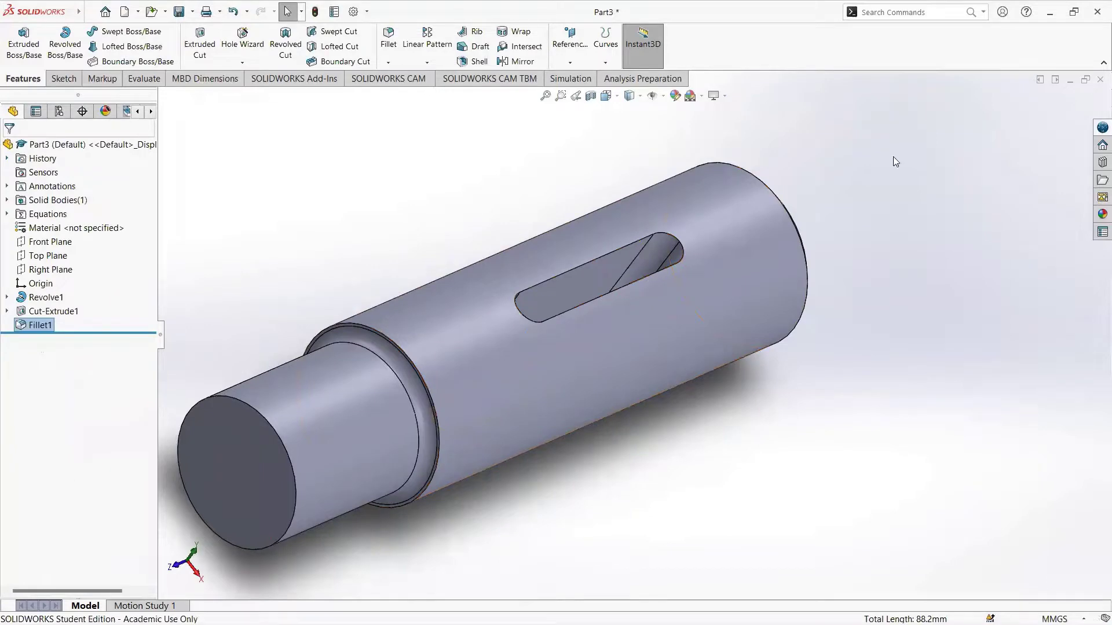
- Set the view orientation back to Isometric
left_click(606, 96)
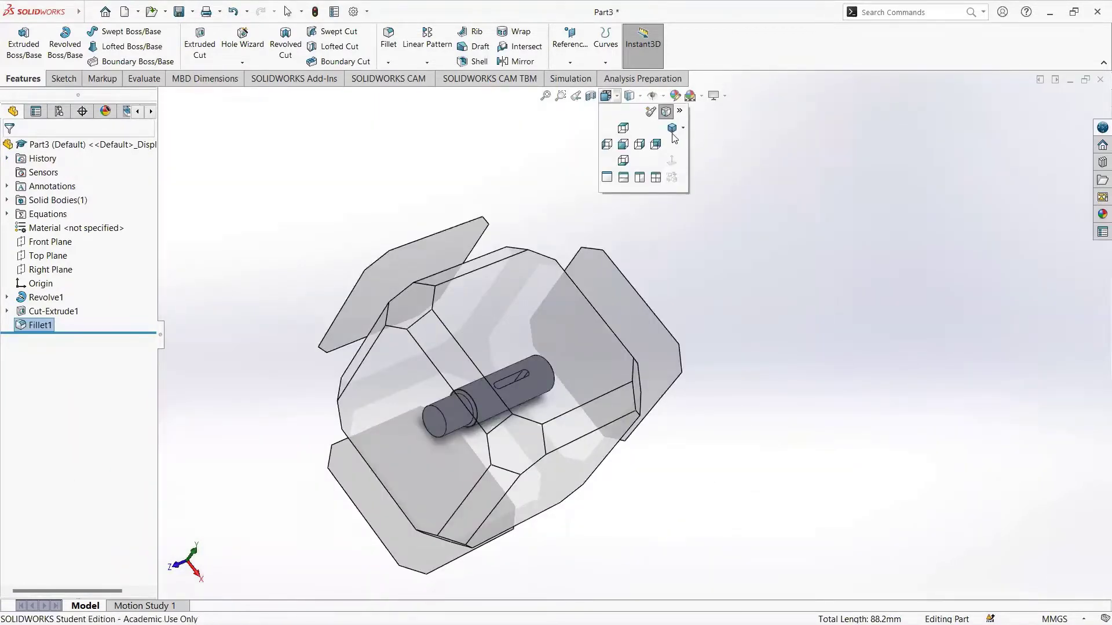
left_click(672, 129)
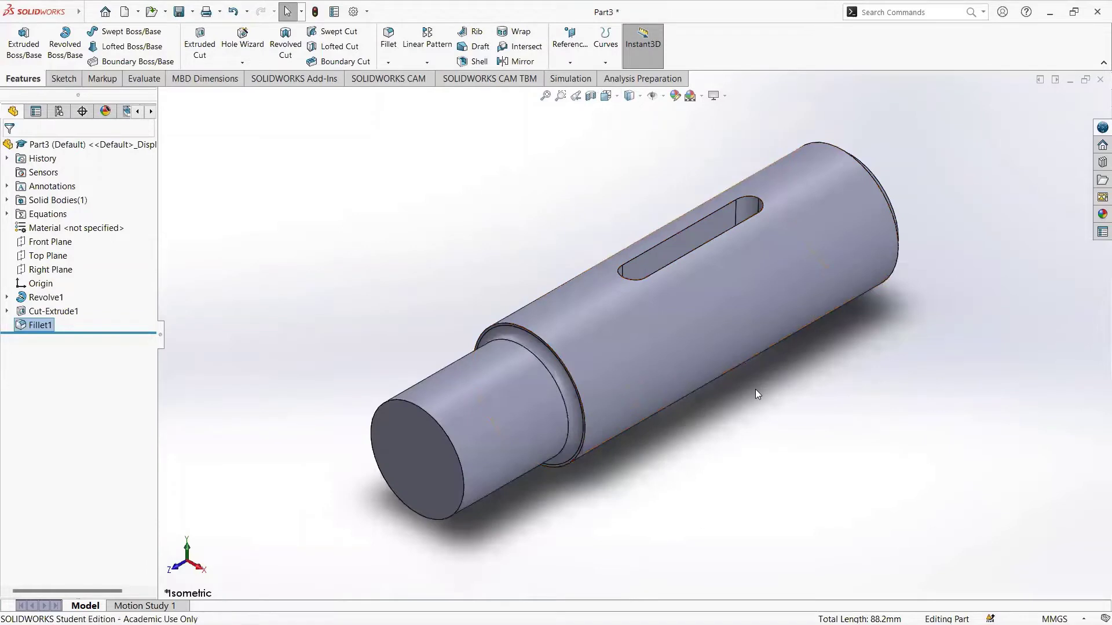